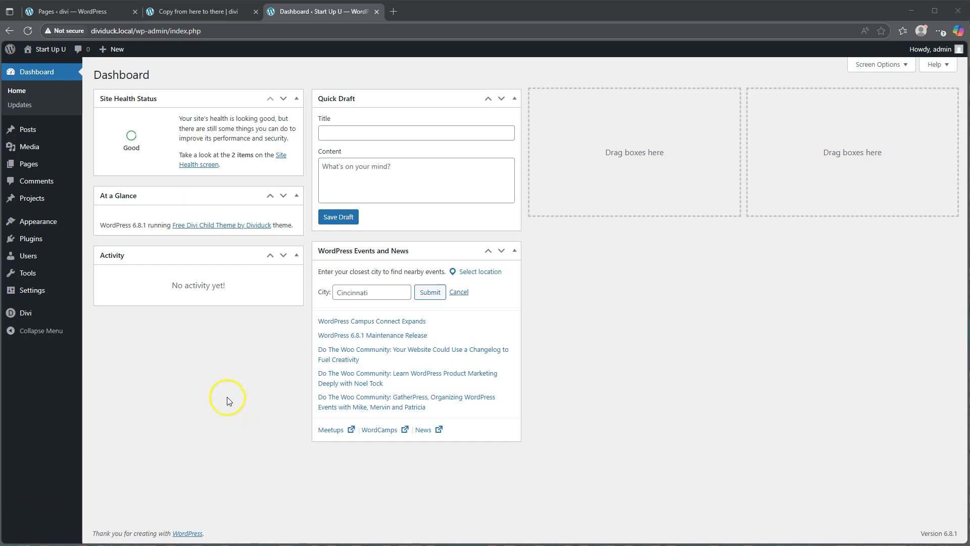
- Create a new page titled 'Home page' and set it to use the Divi Builder
mouse_move(29, 164)
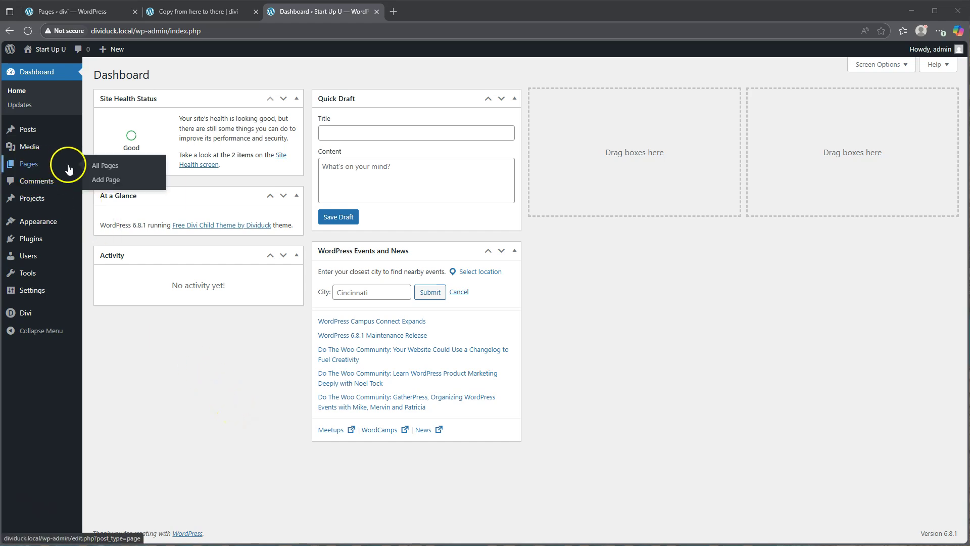
left_click(104, 167)
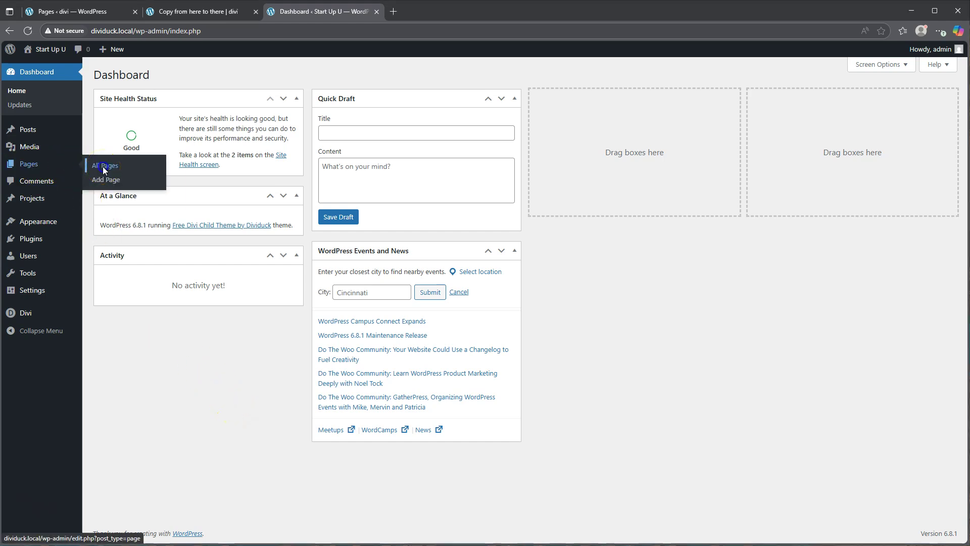
left_click(144, 75)
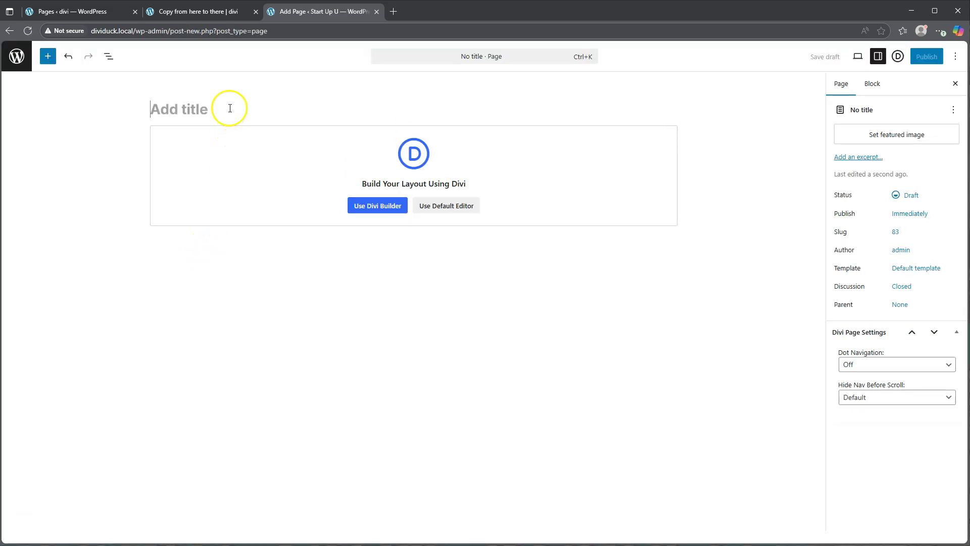
left_click(230, 109)
type("Home page")
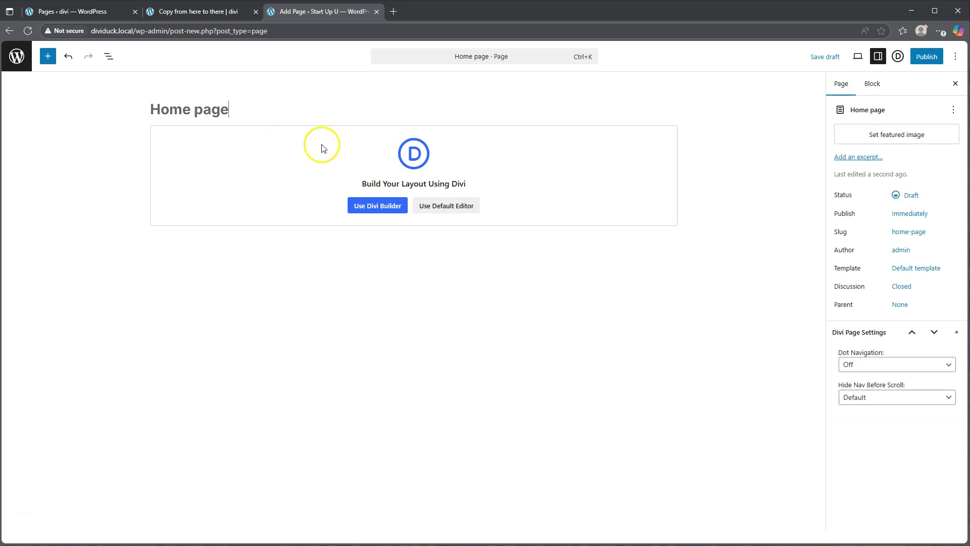
left_click(383, 208)
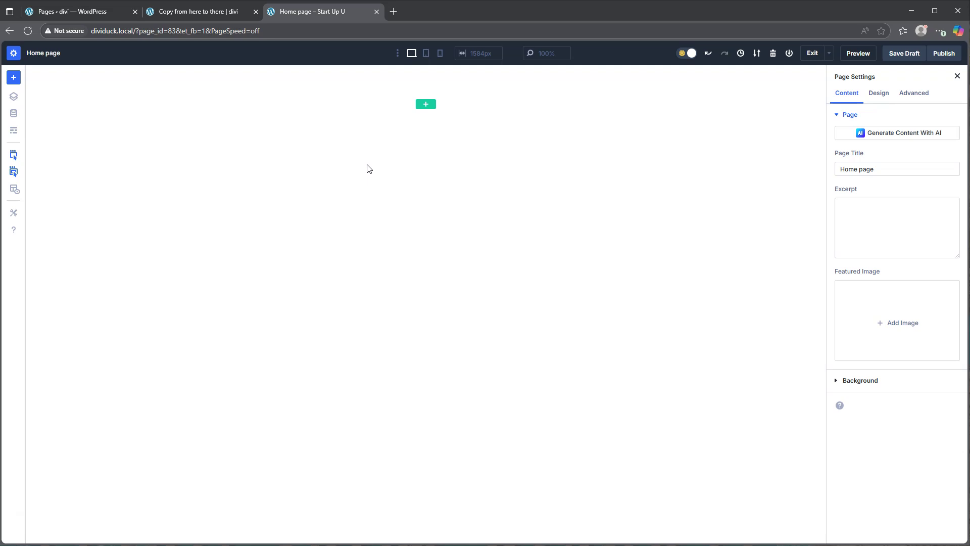
- Bring up the Add Layout choices on the empty Home page canvas
left_click(367, 165)
left_click(365, 168)
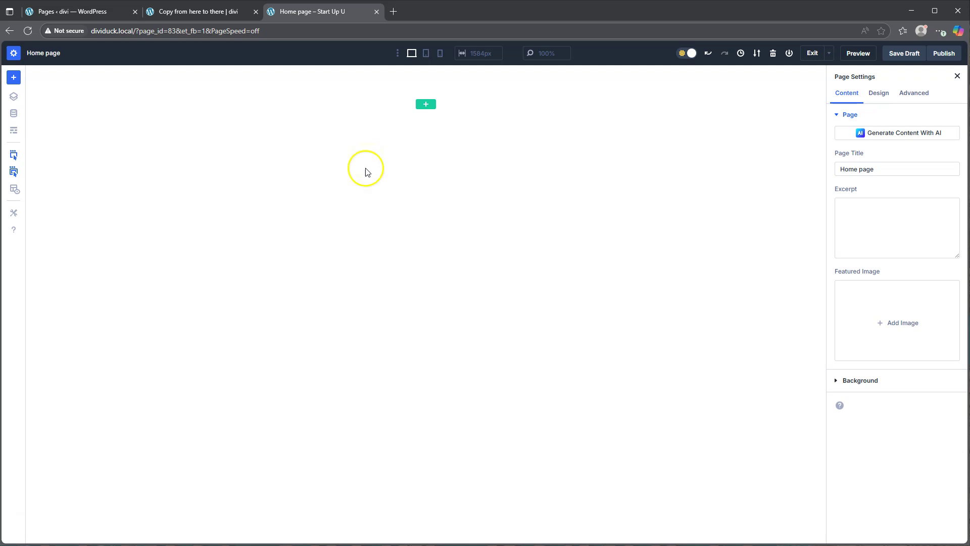
left_click(14, 80)
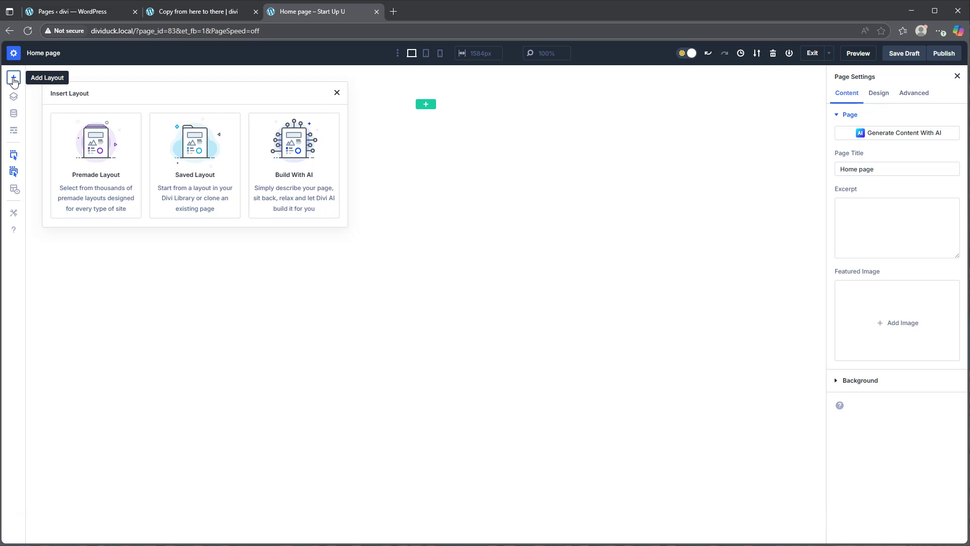
left_click(102, 157)
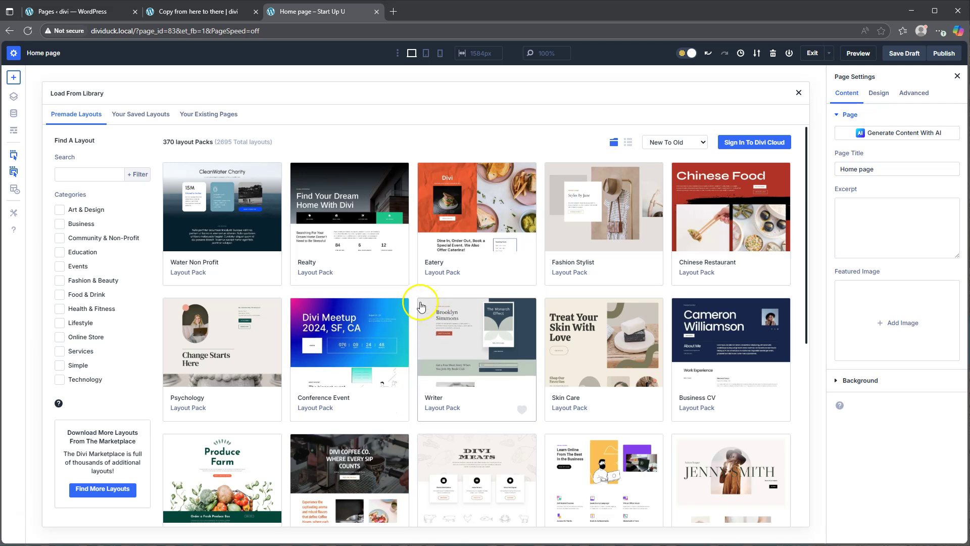
scroll(419, 306, "down", 15)
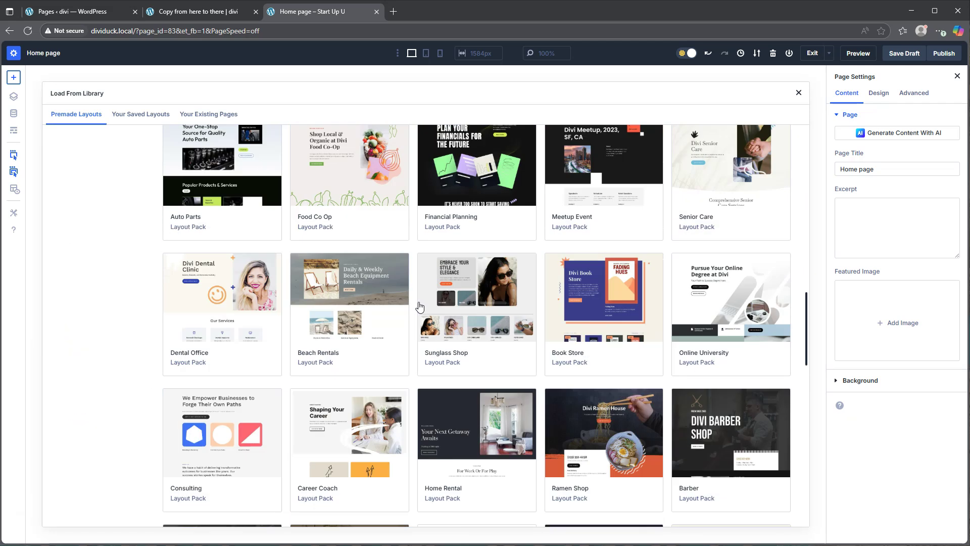
scroll(419, 303, "up", 3)
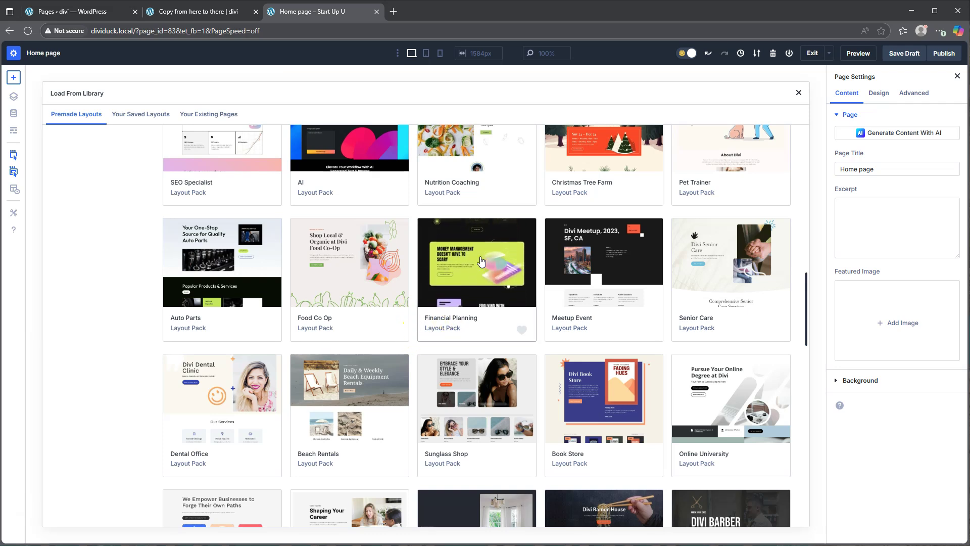
scroll(444, 280, "up", 10)
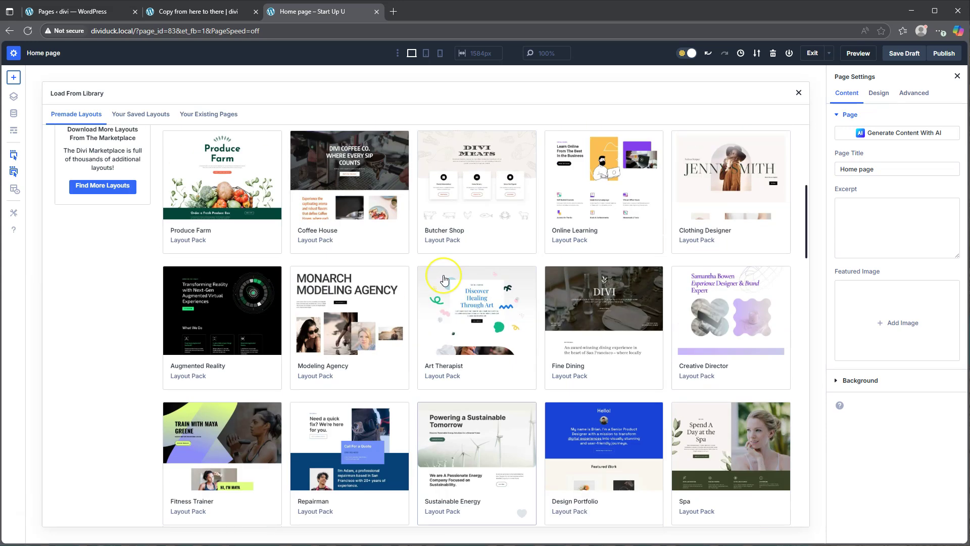
scroll(444, 280, "up", 5)
scroll(444, 280, "down", 14)
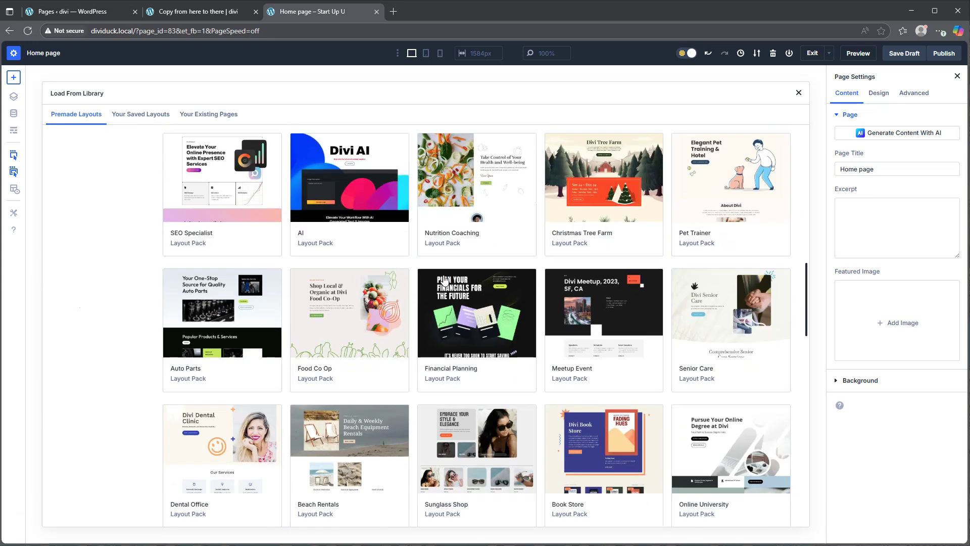
left_click(445, 281)
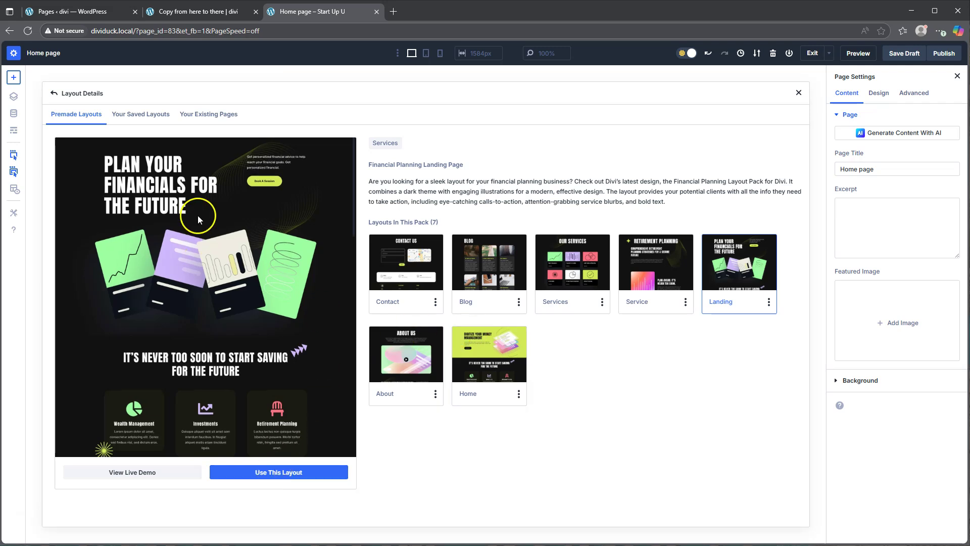
mouse_move(192, 223)
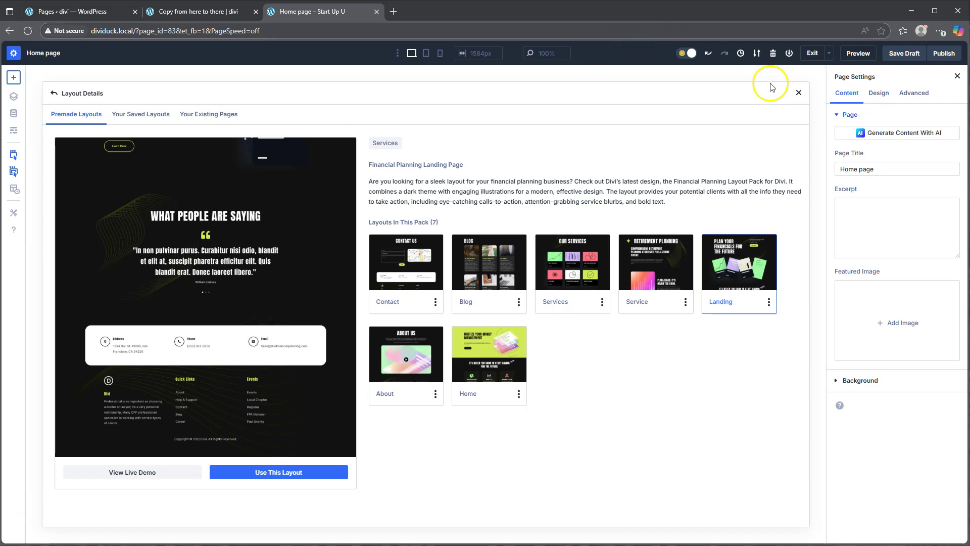
left_click(798, 93)
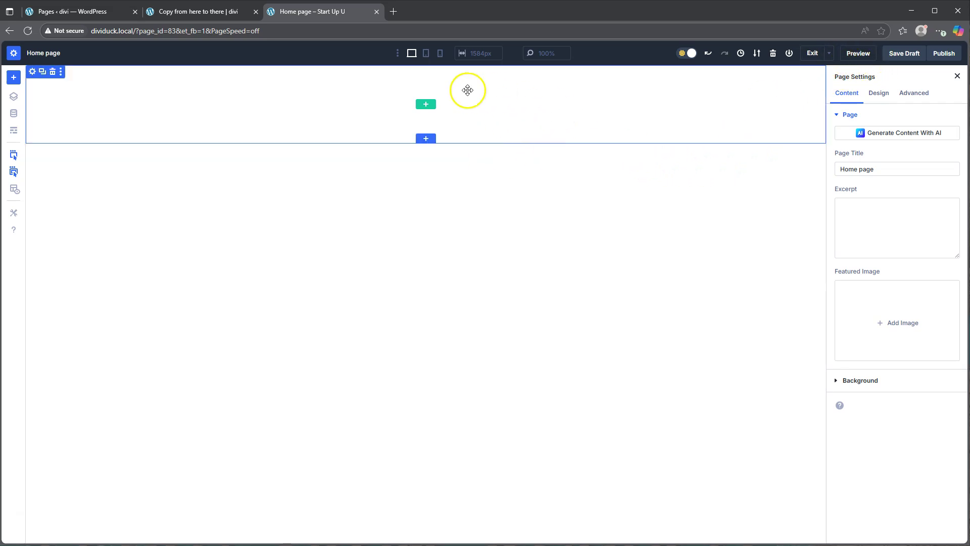
- Discard the builder changes, exit, and move the Home page draft to the trash
left_click(813, 54)
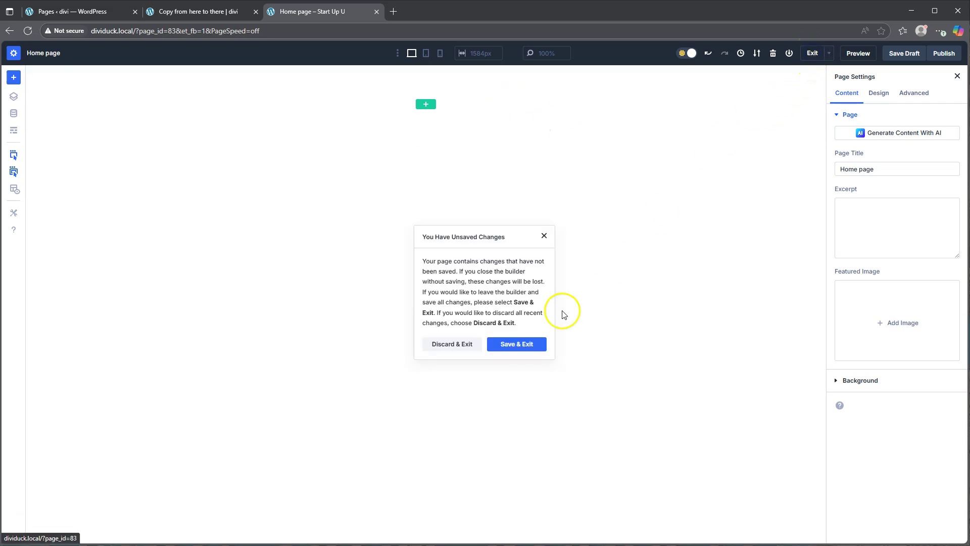
left_click(454, 344)
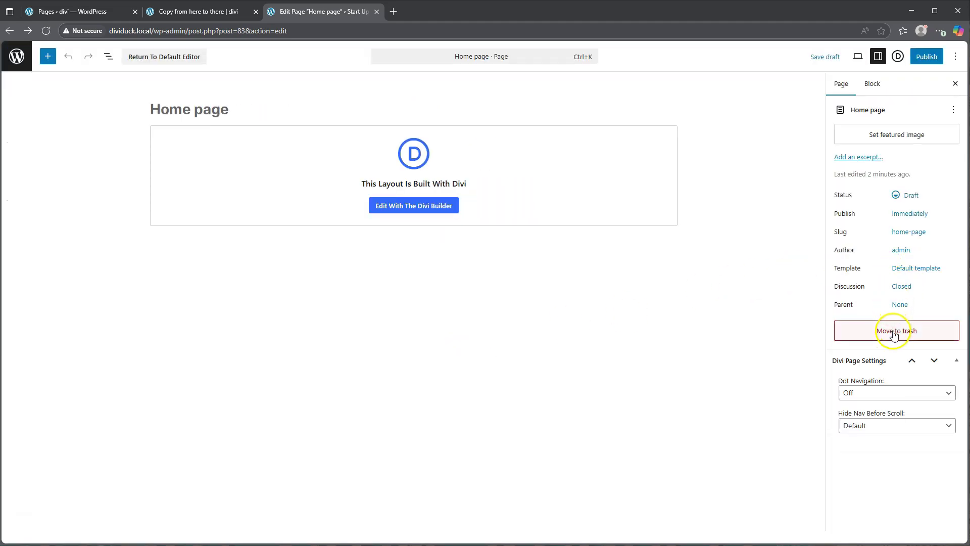
left_click(893, 330)
left_click(532, 308)
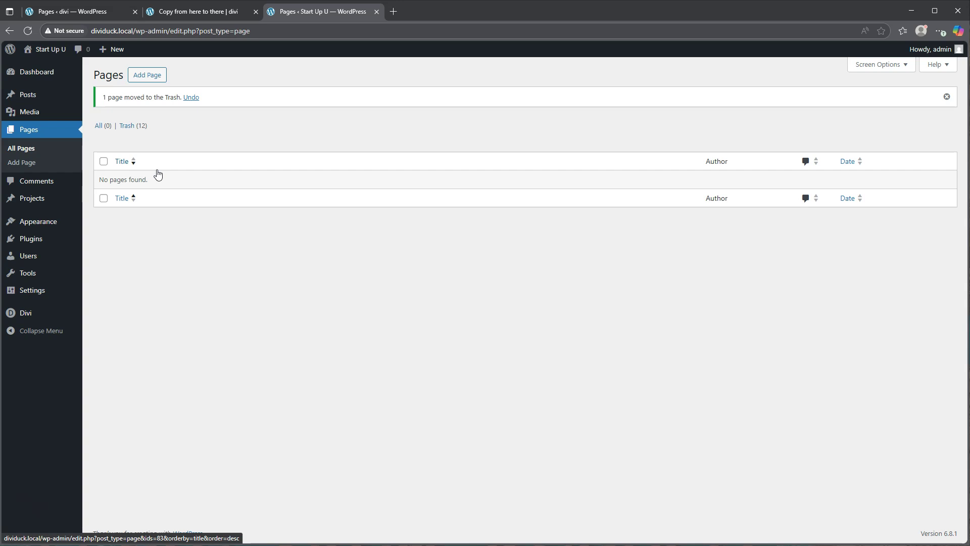
- Open the Divi Dashboard and highlight the Quick Sites heading, Divi AI and 'premade' mentions
mouse_move(33, 316)
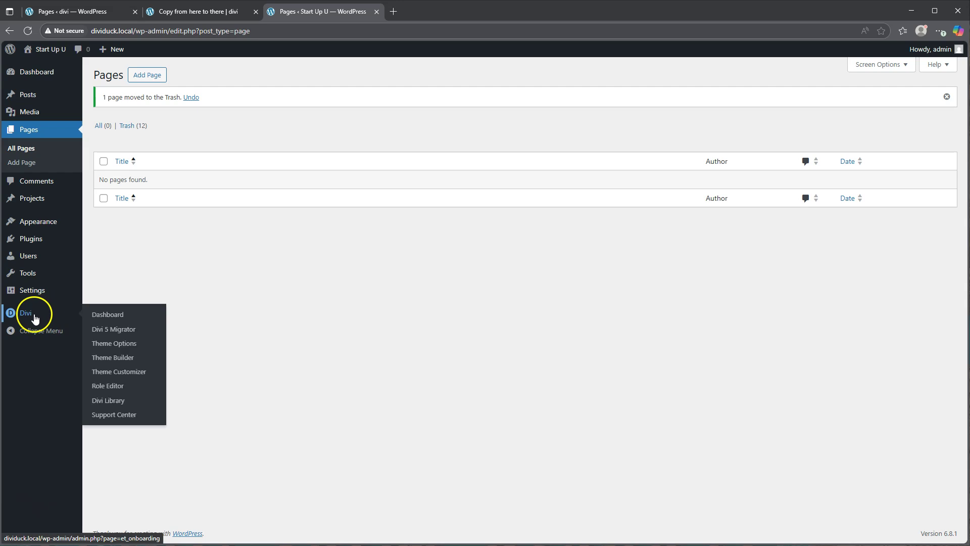
left_click(108, 318)
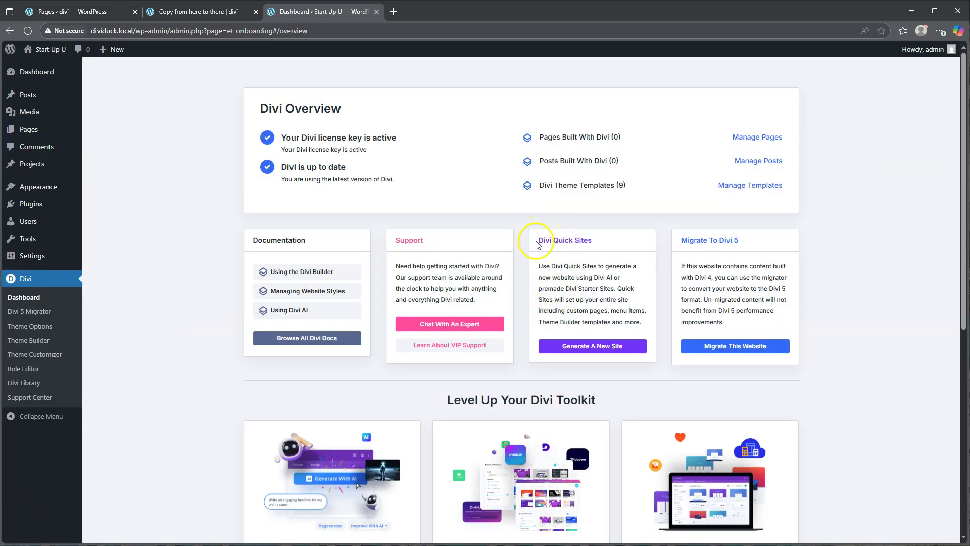
left_click_drag(536, 245, 592, 243)
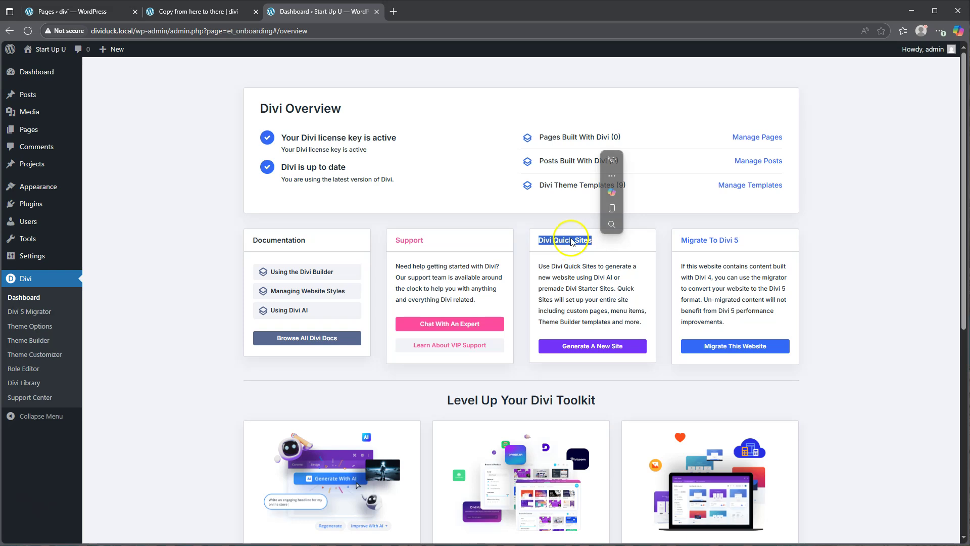
left_click_drag(580, 278, 614, 281)
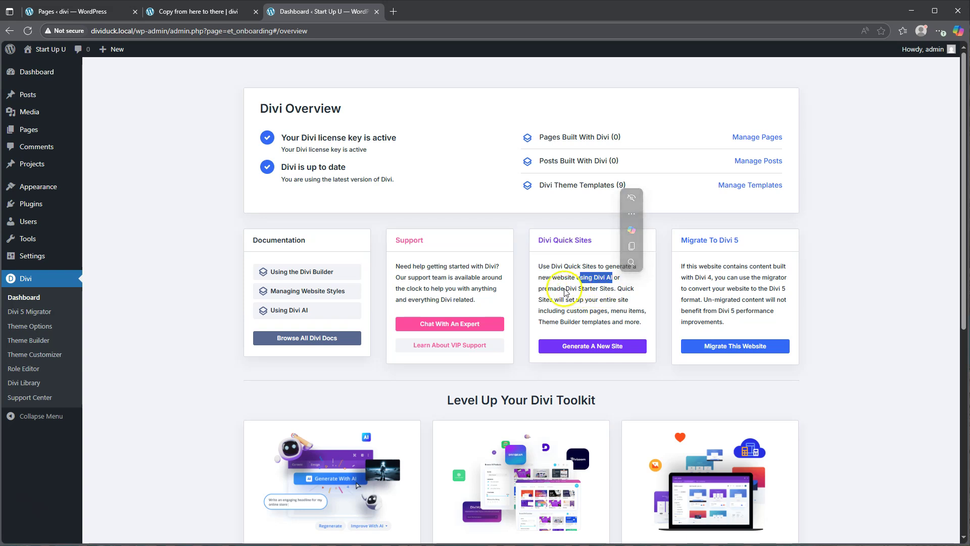
left_click(540, 289)
left_click_drag(540, 289, 567, 293)
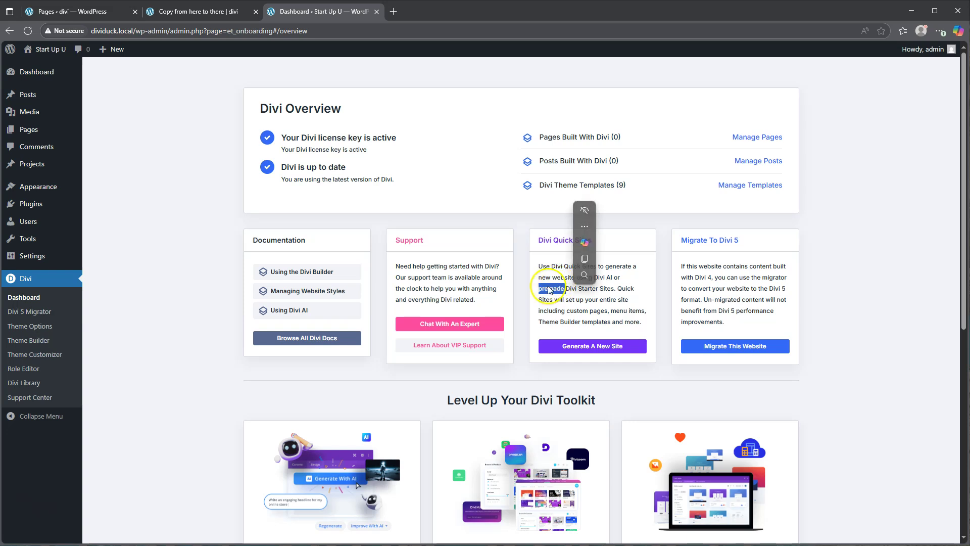
left_click(590, 303)
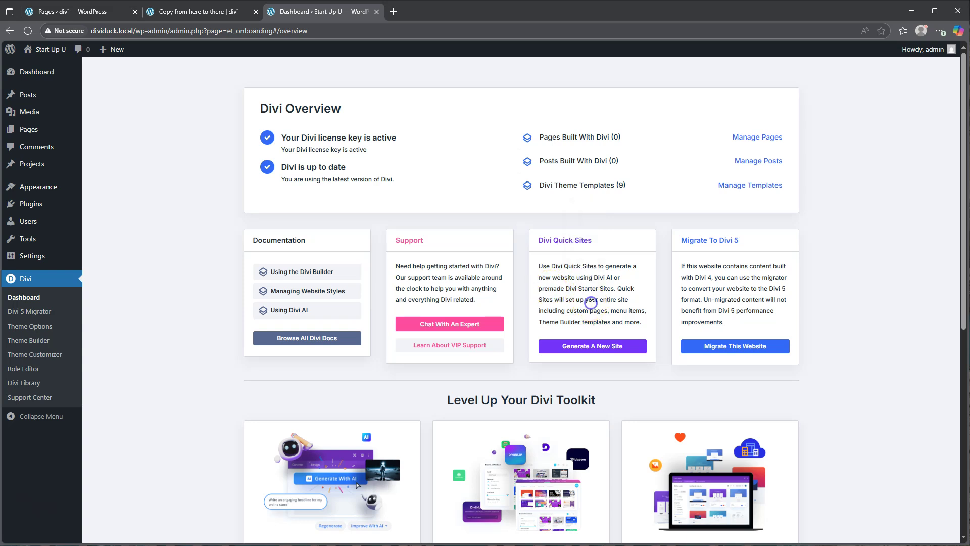
- Start a Divi Quick Sites build from premade templates and scroll down to the Podcast template
left_click(586, 348)
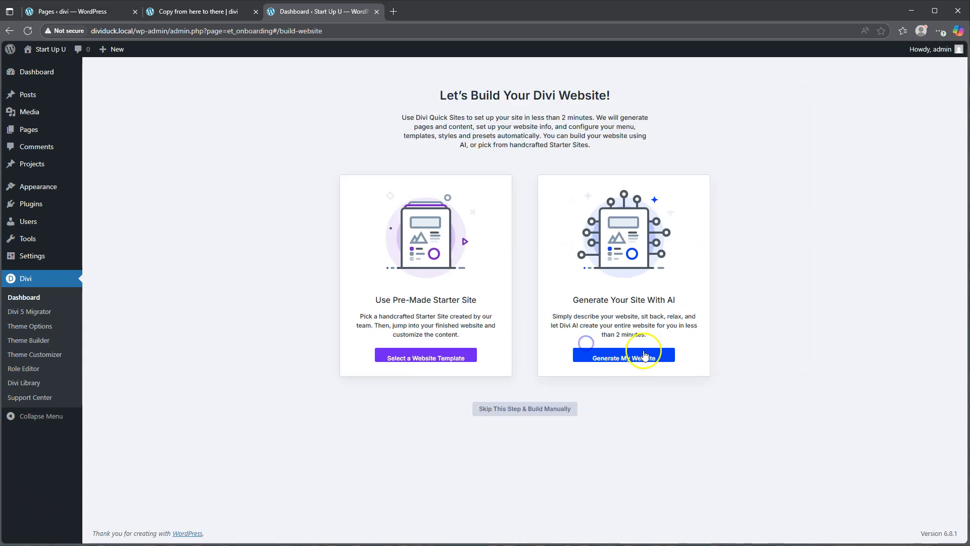
left_click(426, 357)
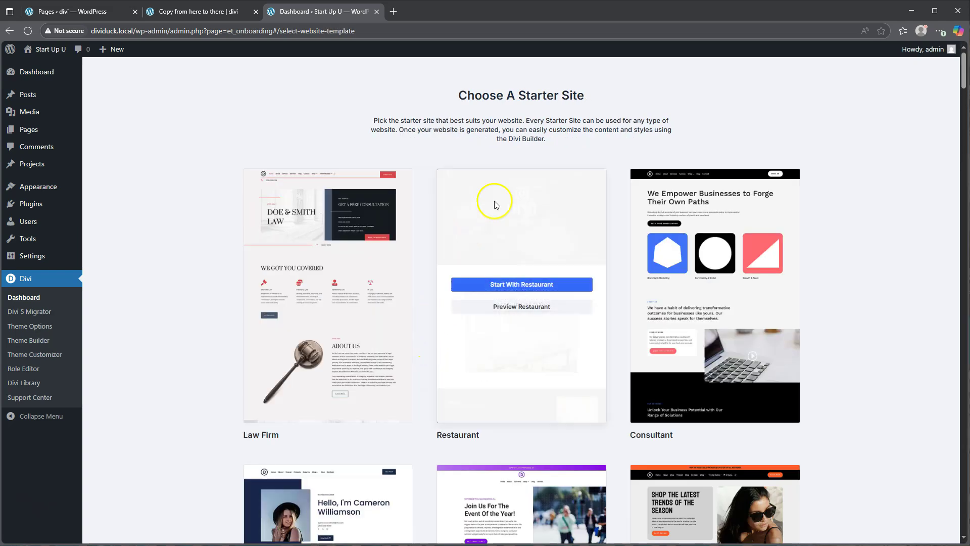
scroll(884, 264, "down", 6)
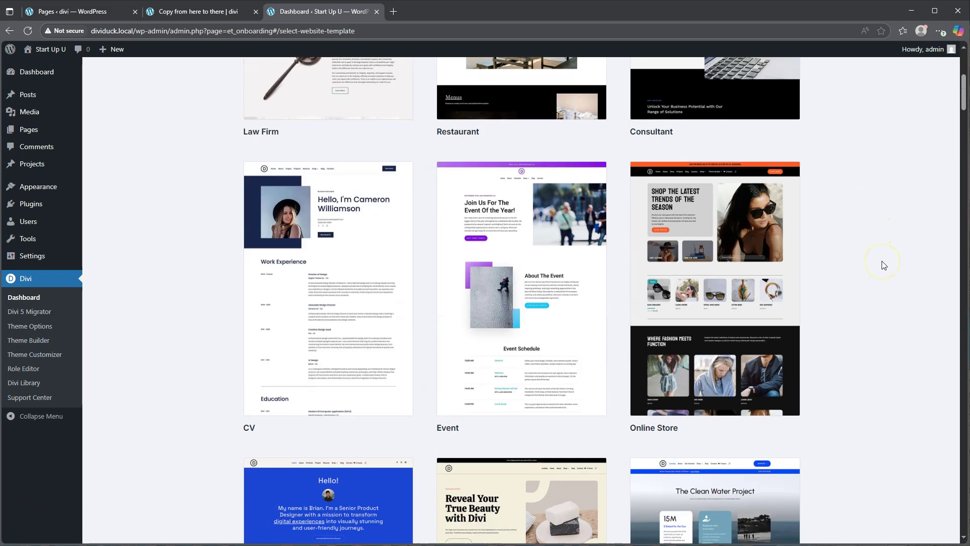
scroll(884, 264, "down", 8)
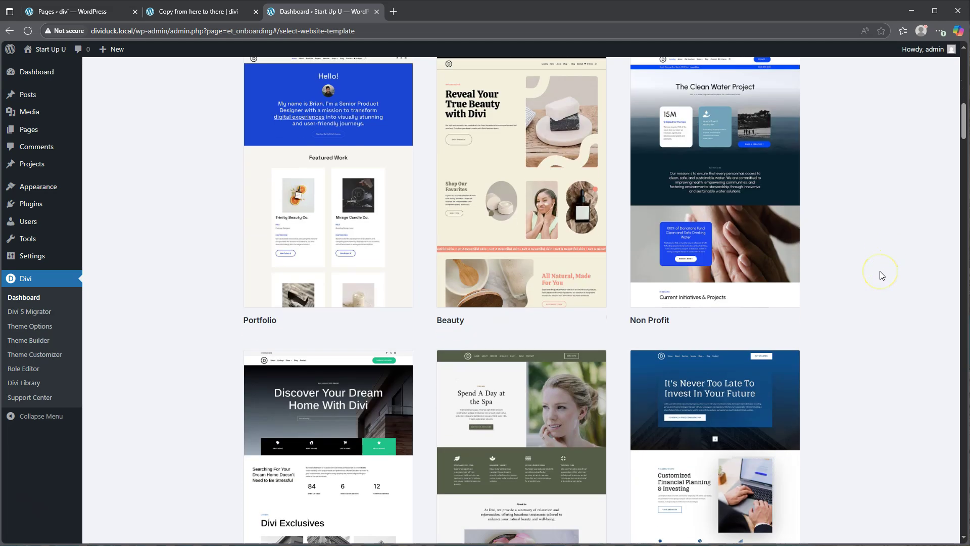
scroll(882, 274, "down", 13)
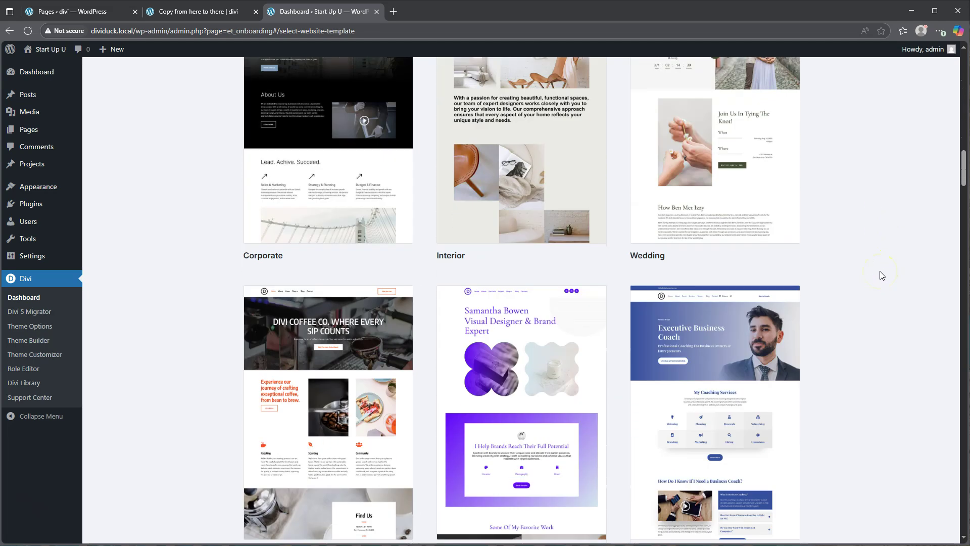
scroll(882, 275, "down", 9)
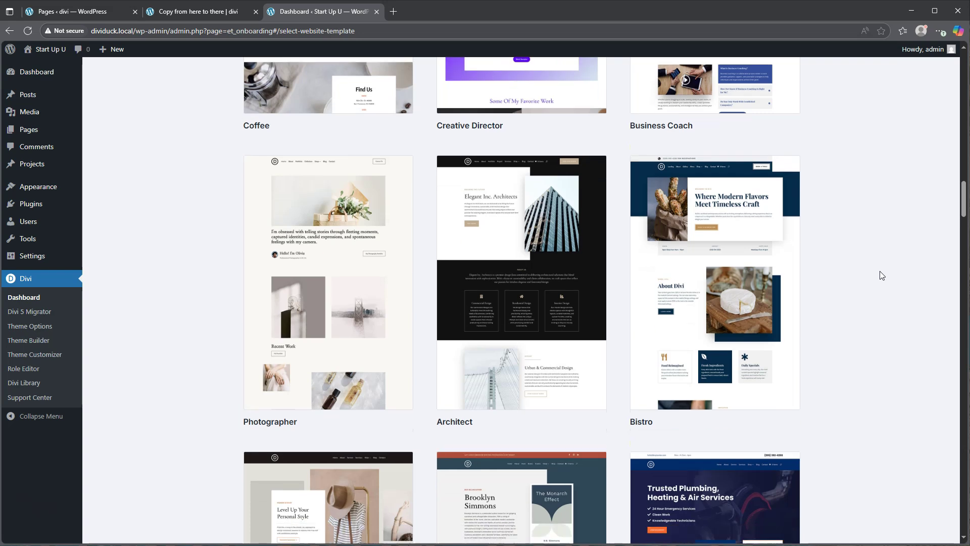
scroll(882, 275, "down", 14)
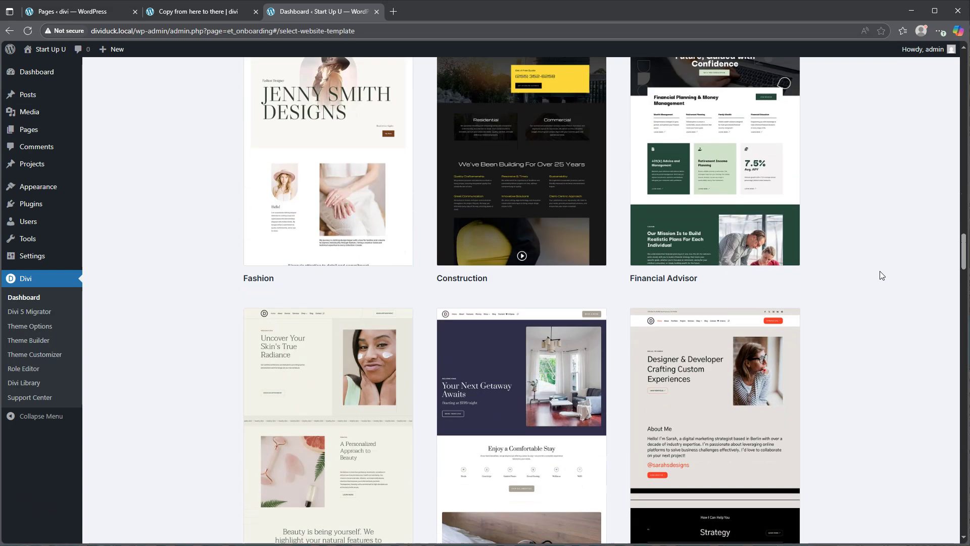
scroll(881, 273, "down", 9)
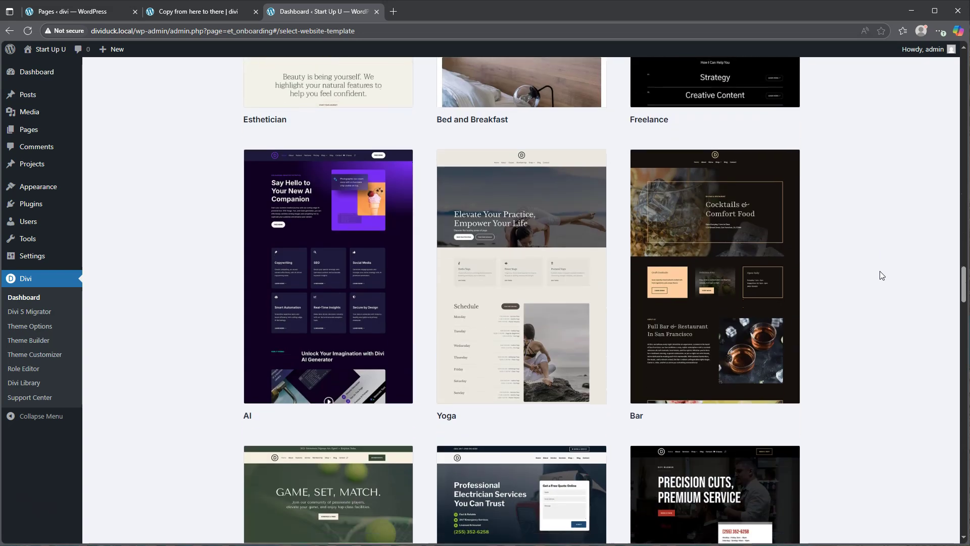
scroll(880, 275, "down", 13)
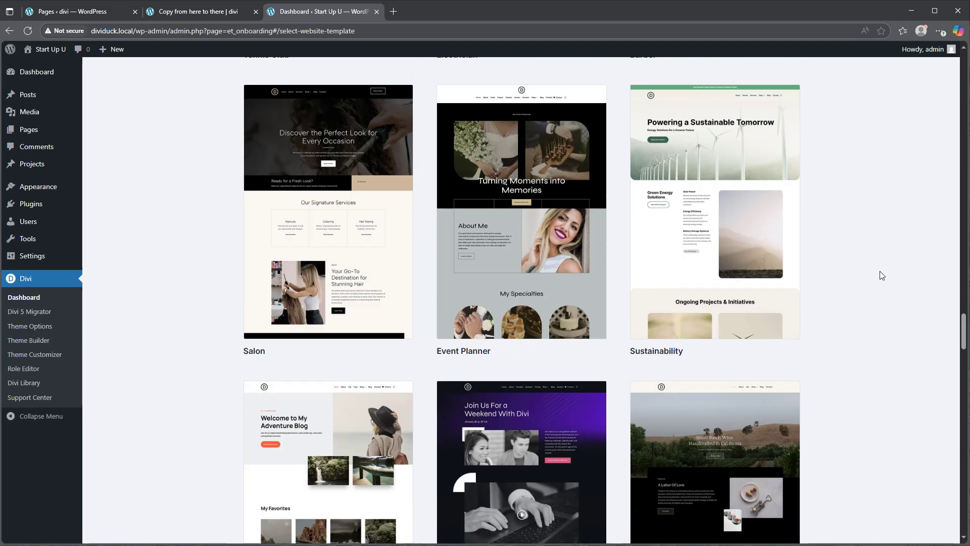
scroll(881, 275, "down", 16)
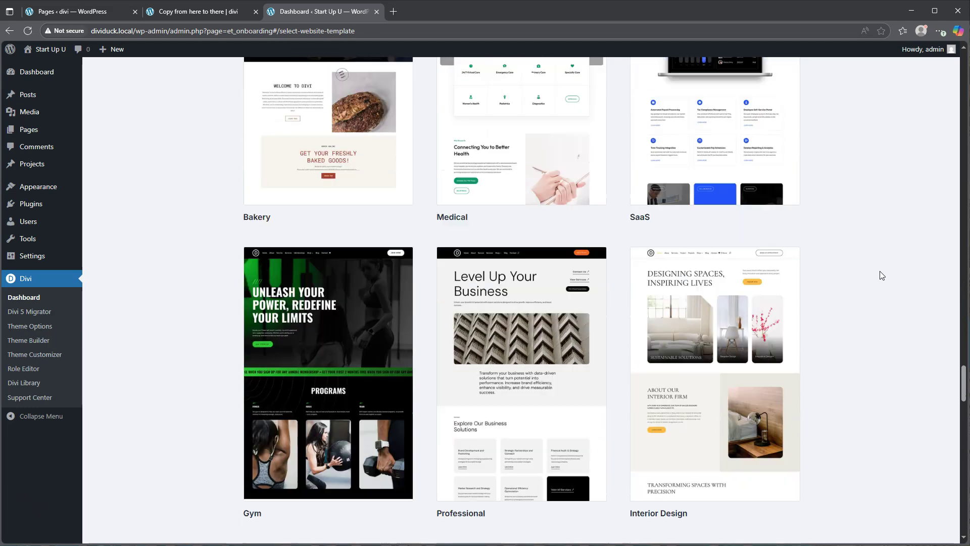
scroll(882, 275, "down", 13)
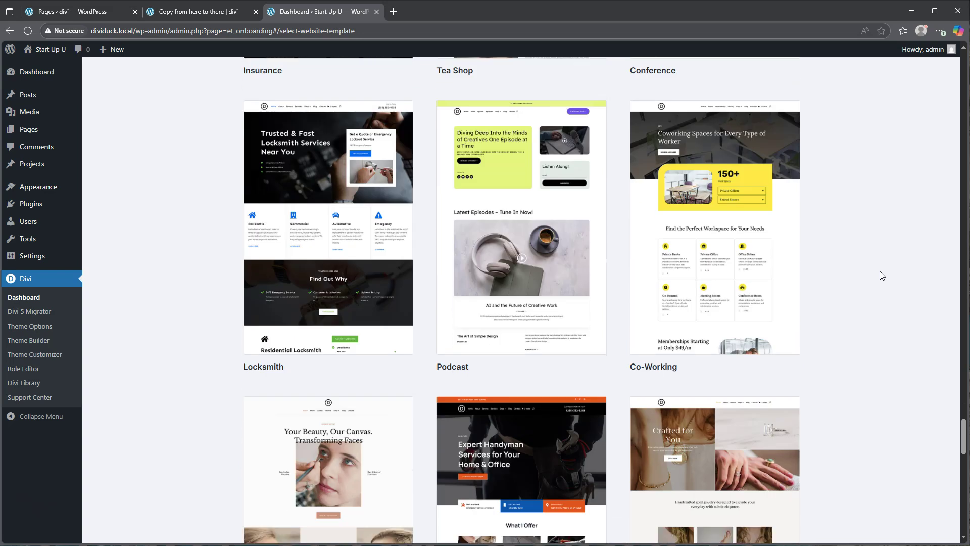
- Preview the Podcast template's Home and Contact pages, then start building with Podcast
mouse_move(519, 246)
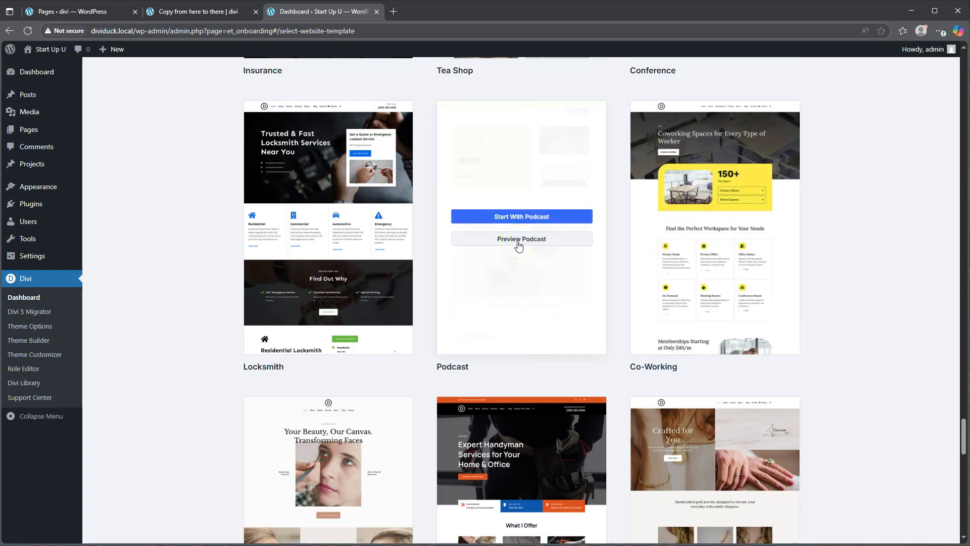
left_click(521, 217)
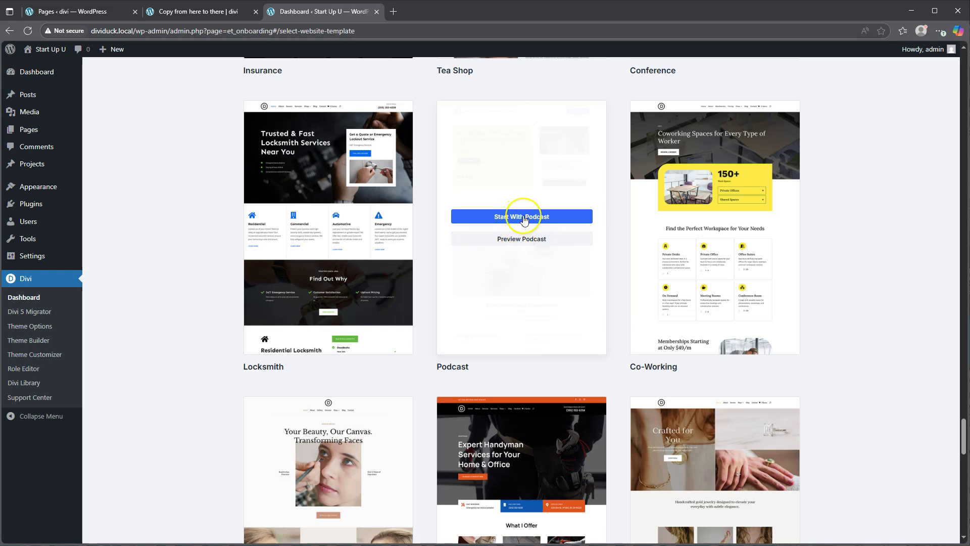
left_click(522, 238)
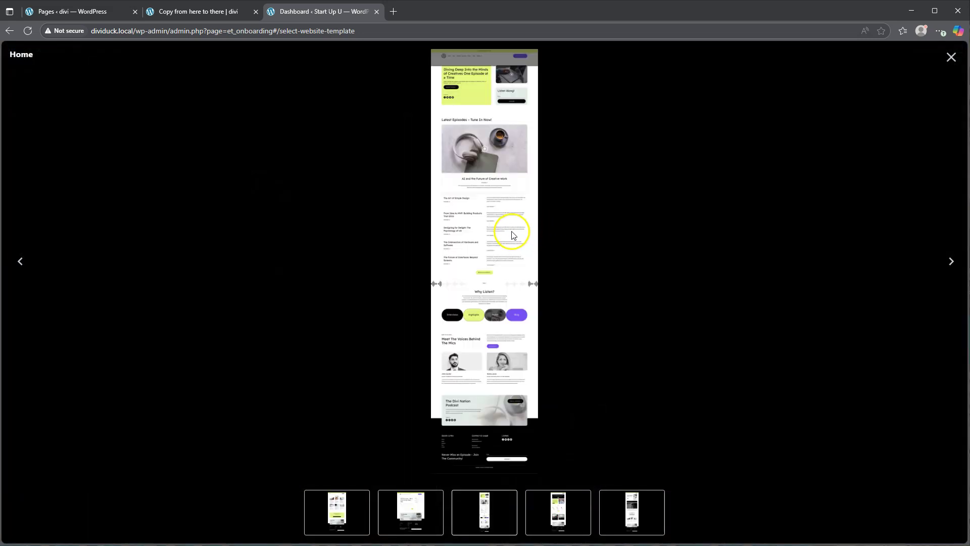
left_click(404, 507)
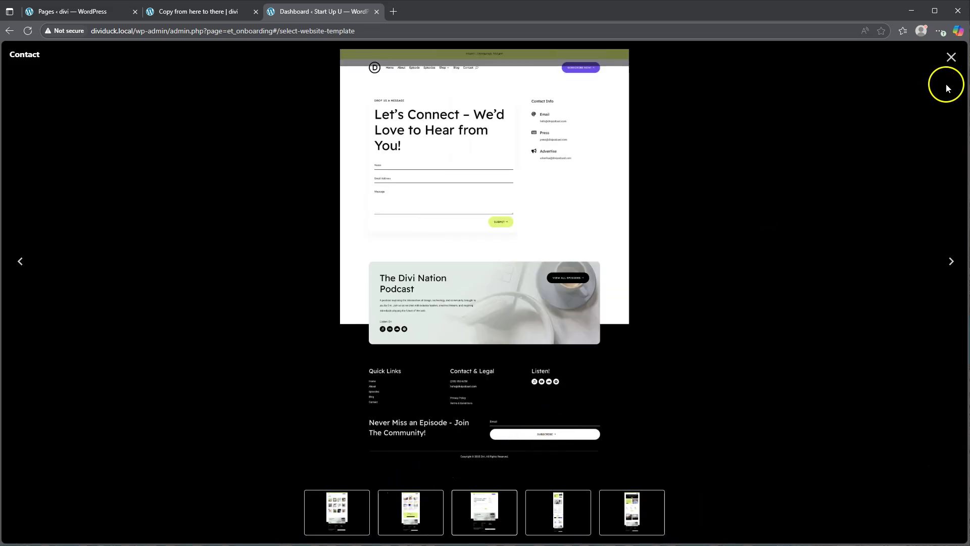
left_click(951, 58)
mouse_move(541, 199)
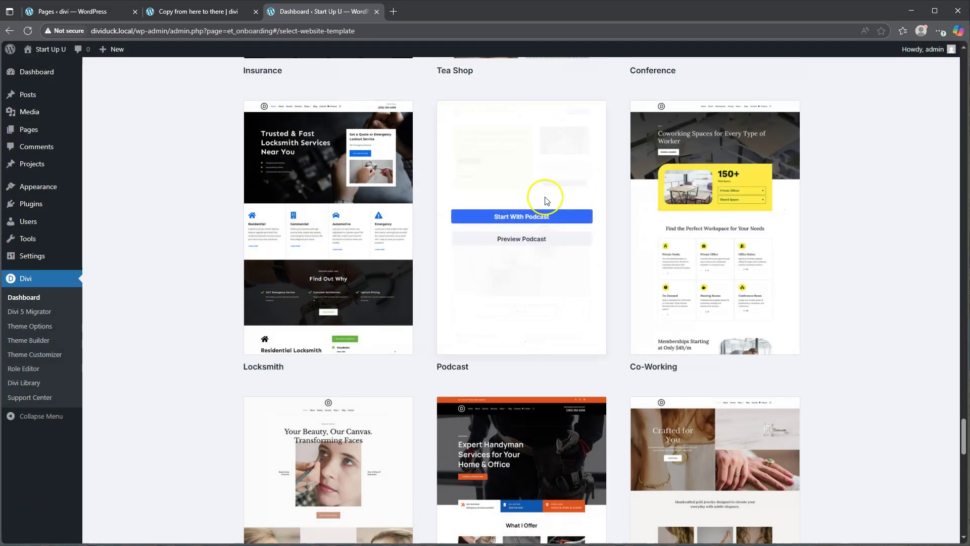
left_click(516, 217)
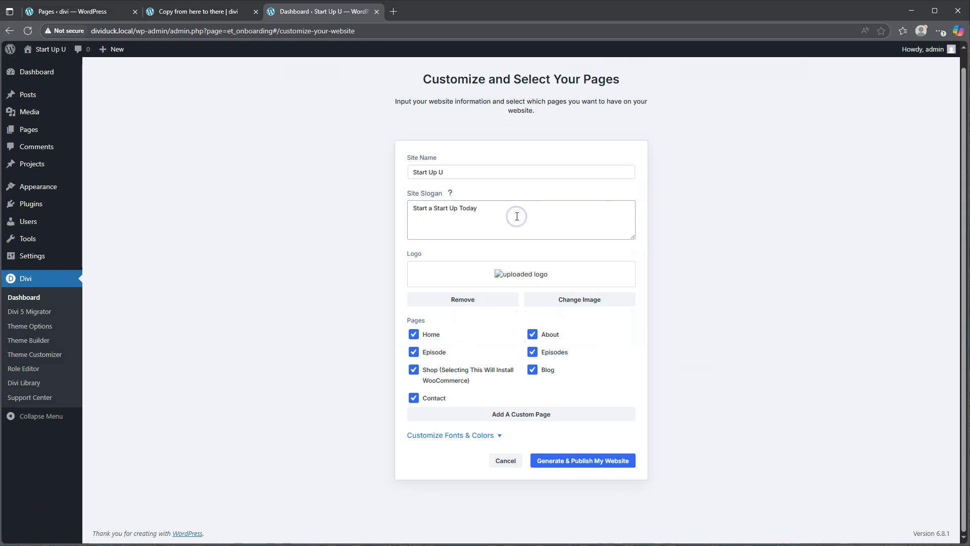
- Replace the site name with 'My PodCast' and the slogan with 'Podcast for Dividuck'
left_click_drag(460, 172, 376, 172)
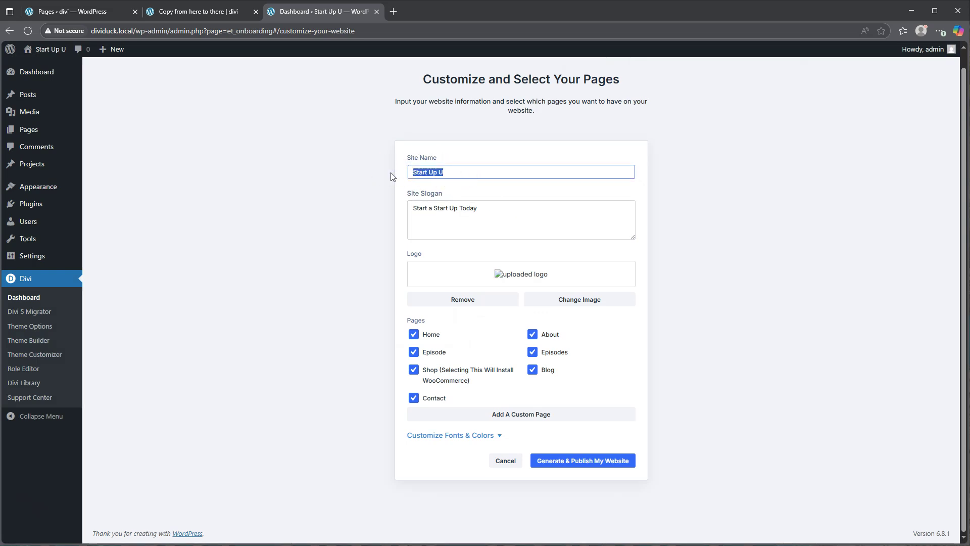
type("My PodCast")
left_click_drag(508, 207, 365, 197)
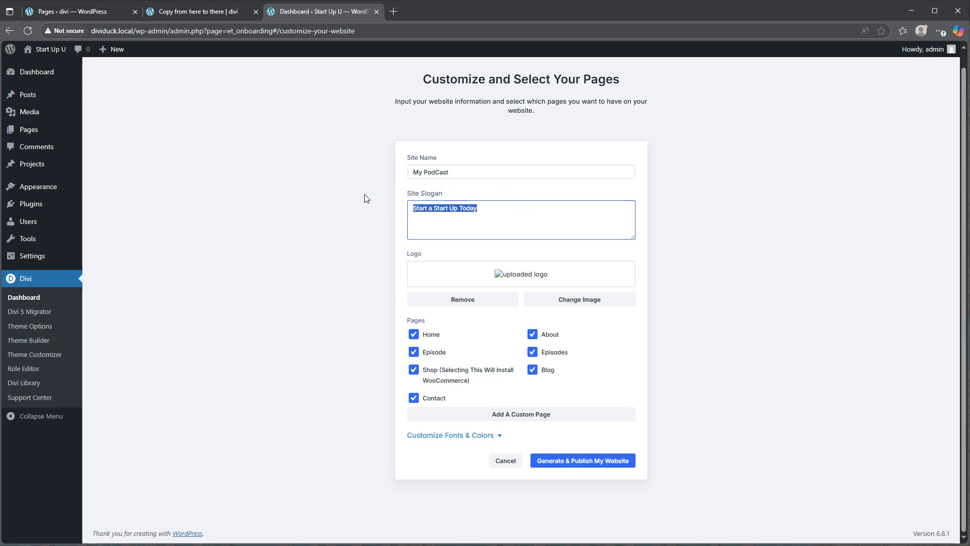
type("Po")
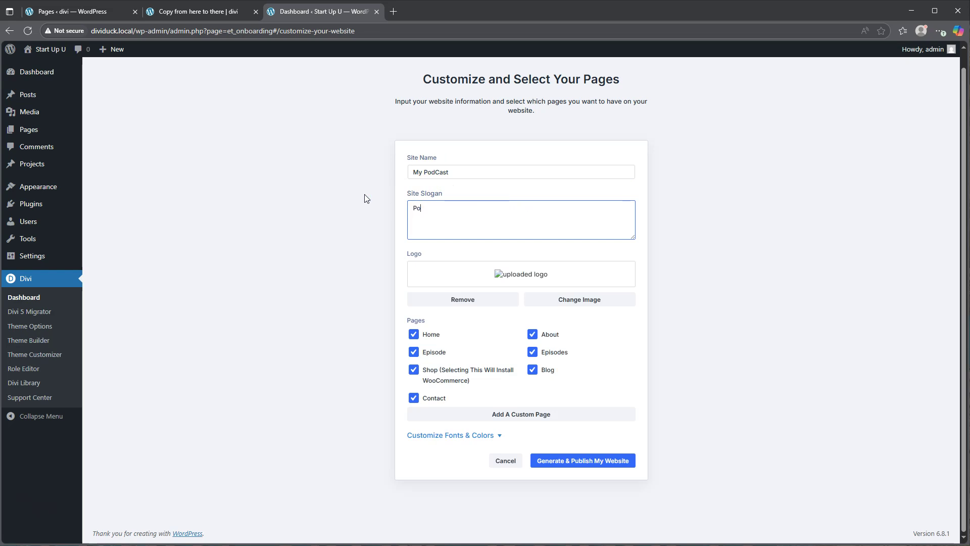
type("dcast for Dividuck")
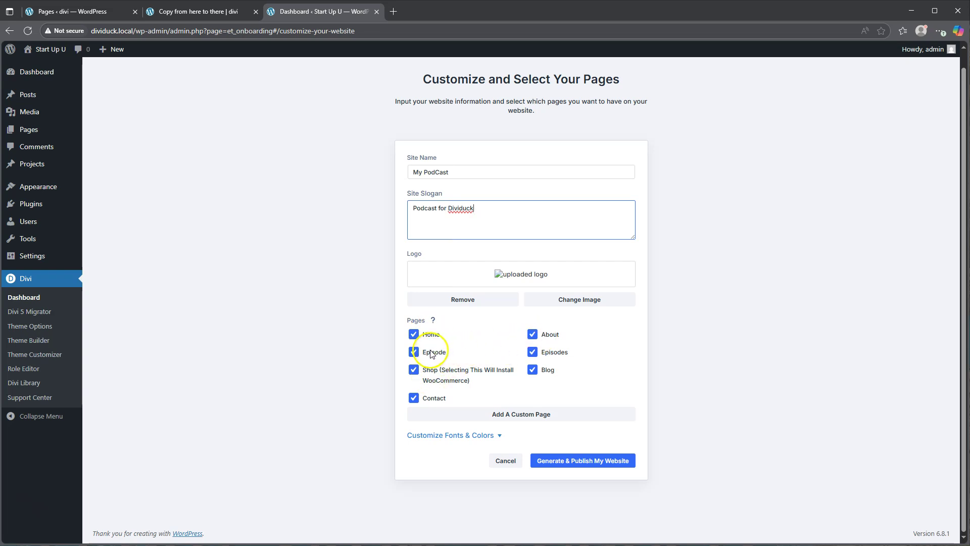
- Uncheck the Shop page and add a custom page named 'Test'
left_click(413, 370)
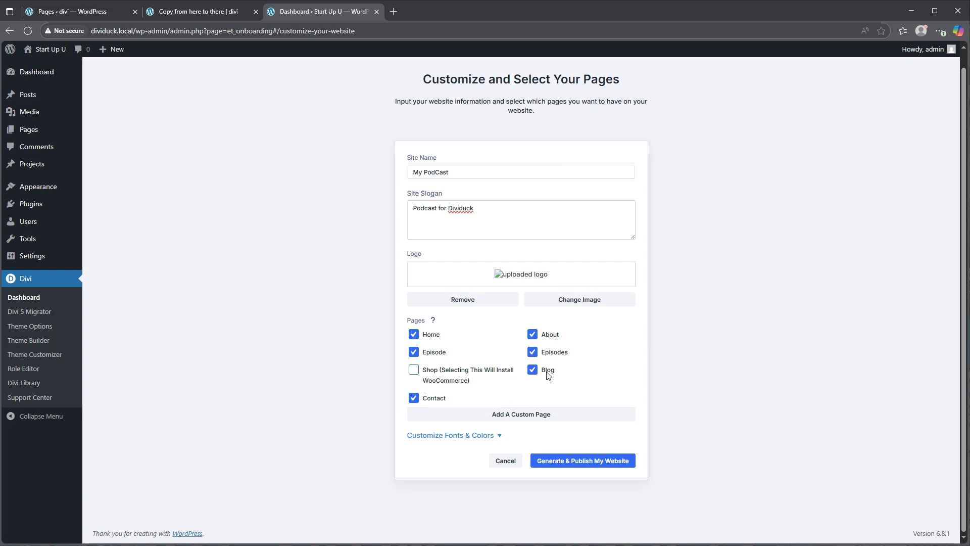
left_click(520, 418)
left_click(519, 416)
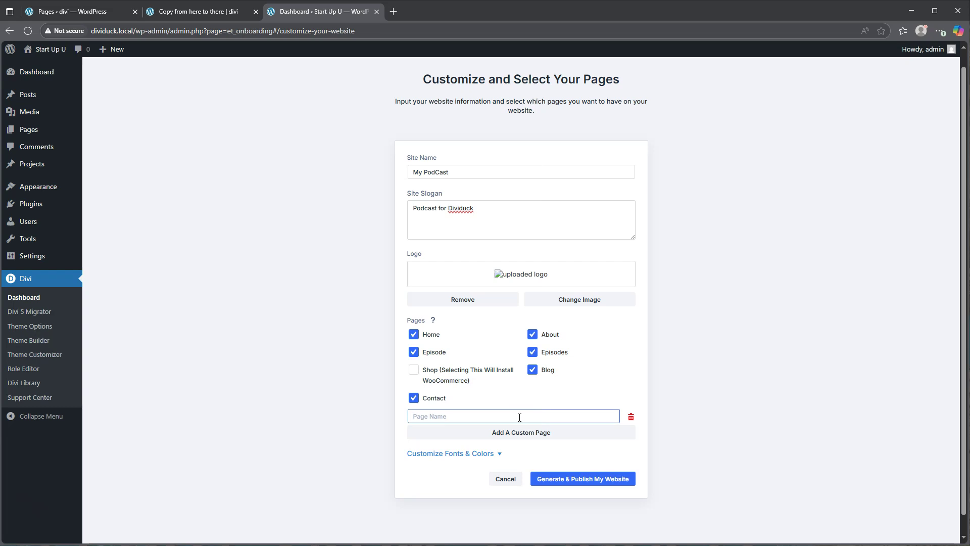
type("Test")
left_click(612, 388)
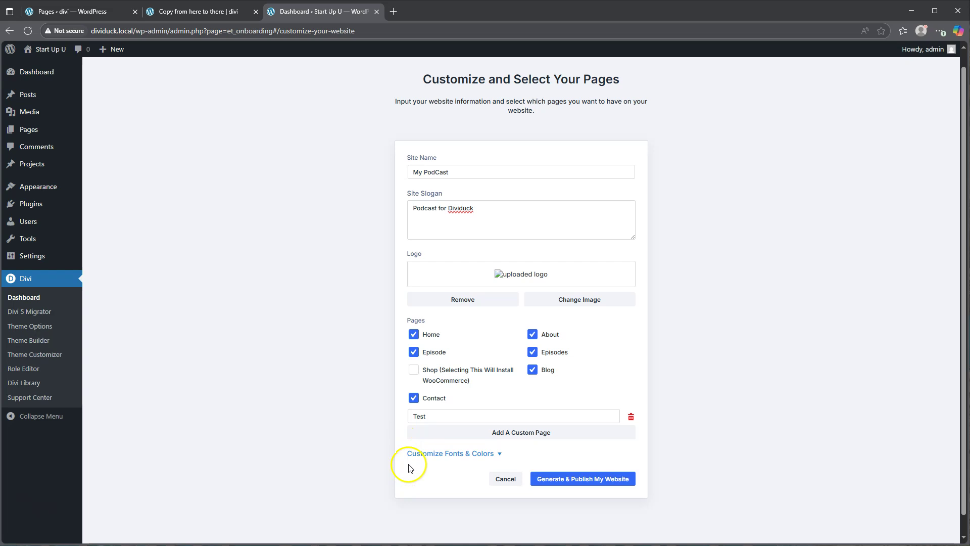
- Generate and publish the site, then open the finished My PodCast home page in a new tab
left_click(589, 480)
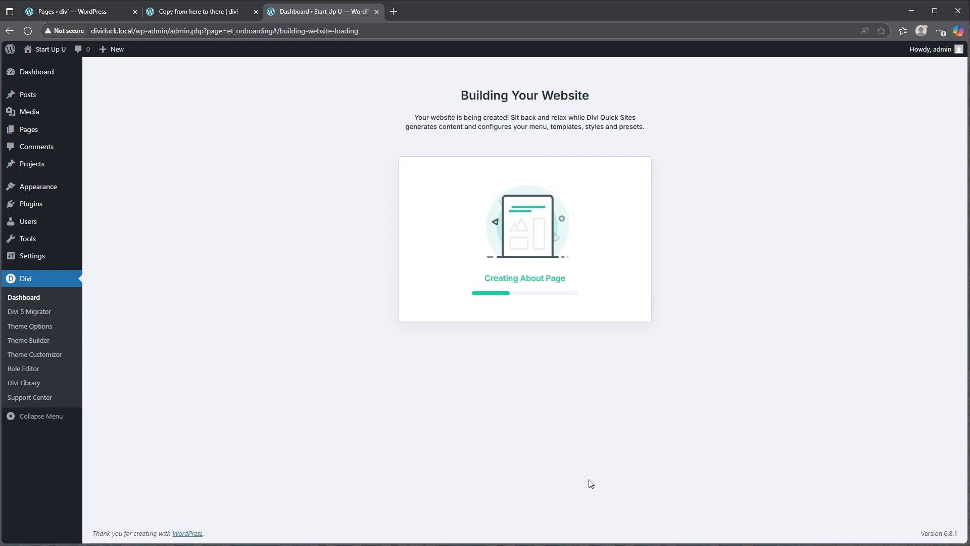
left_click(607, 472)
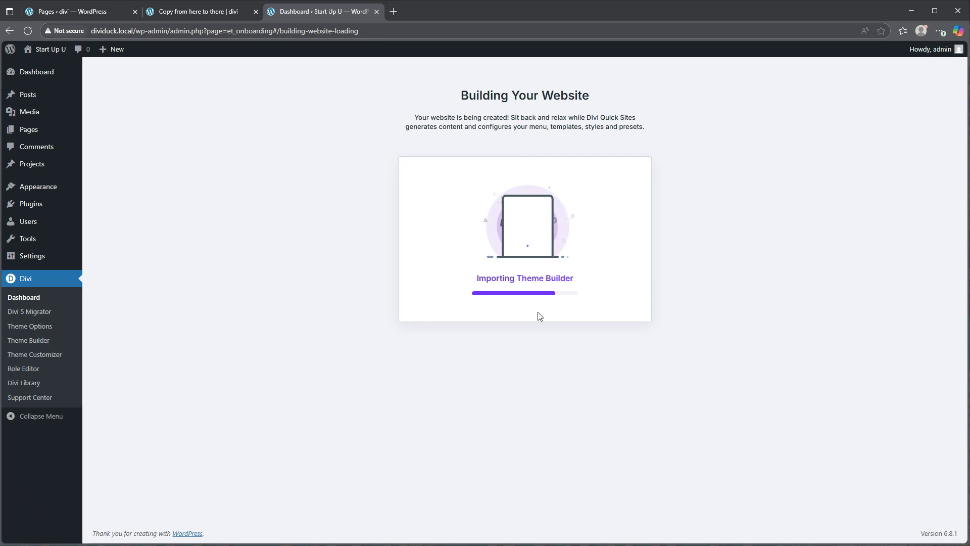
left_click(536, 314)
left_click(546, 301)
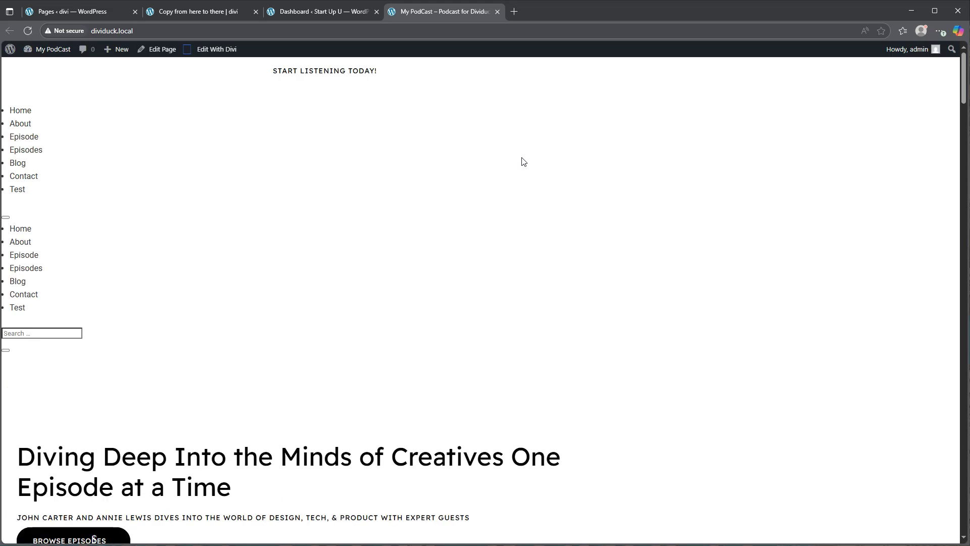
scroll(405, 209, "down", 10)
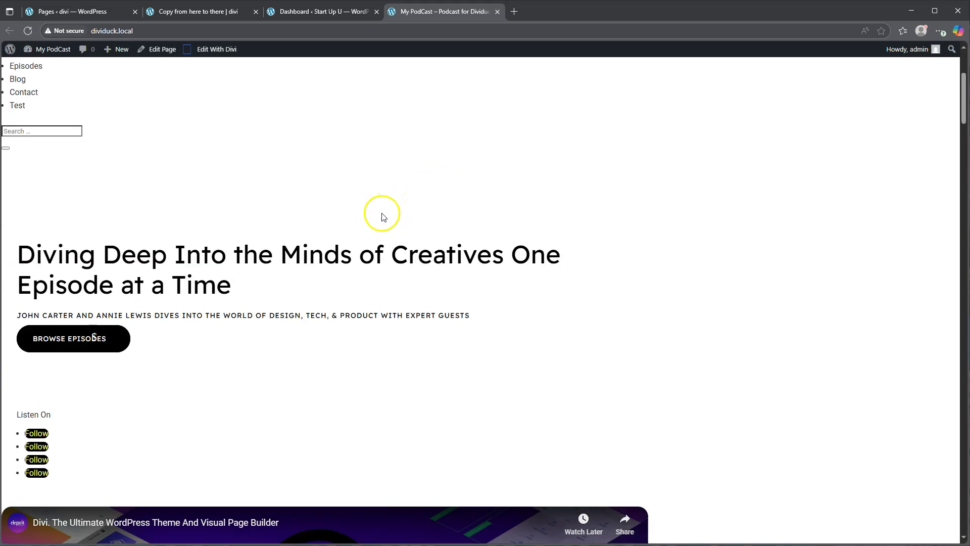
left_click(380, 214)
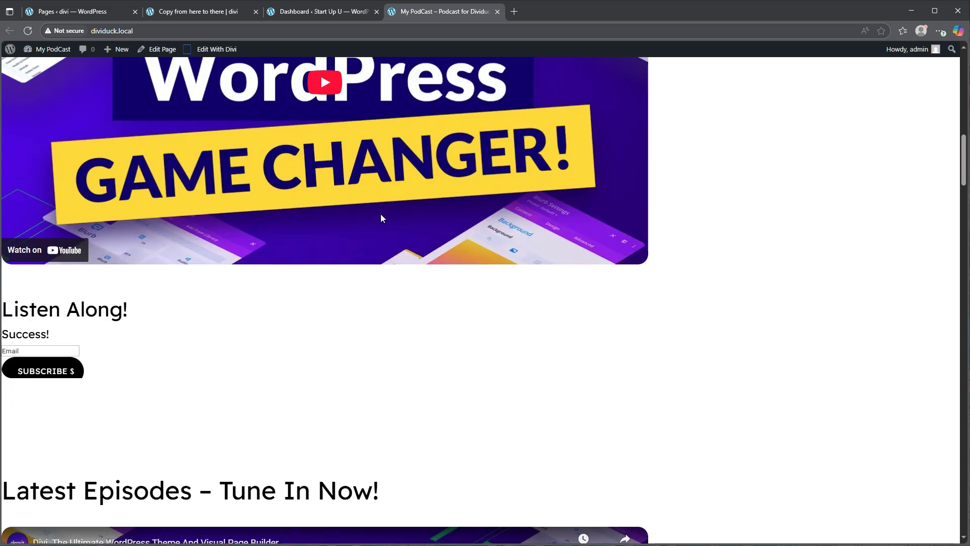
scroll(381, 214, "down", 20)
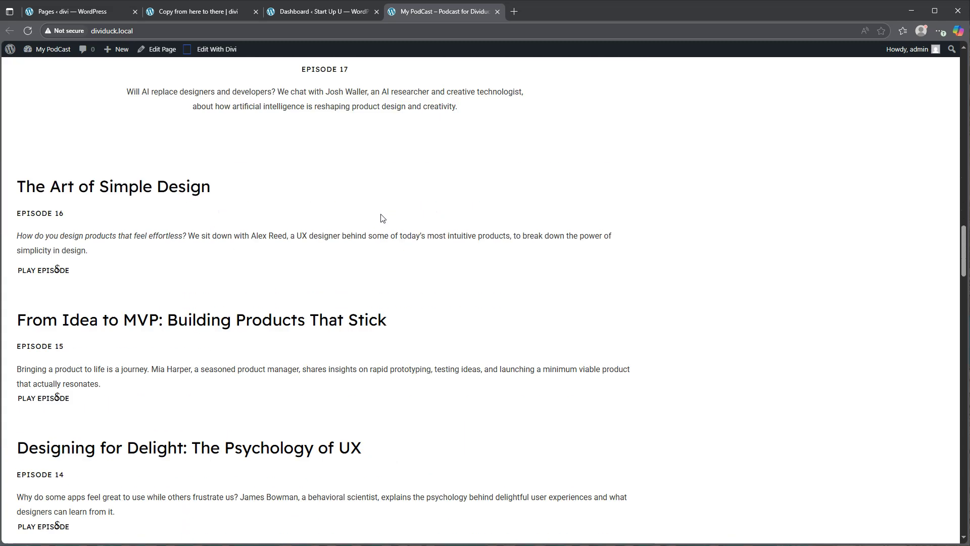
scroll(381, 218, "up", 20)
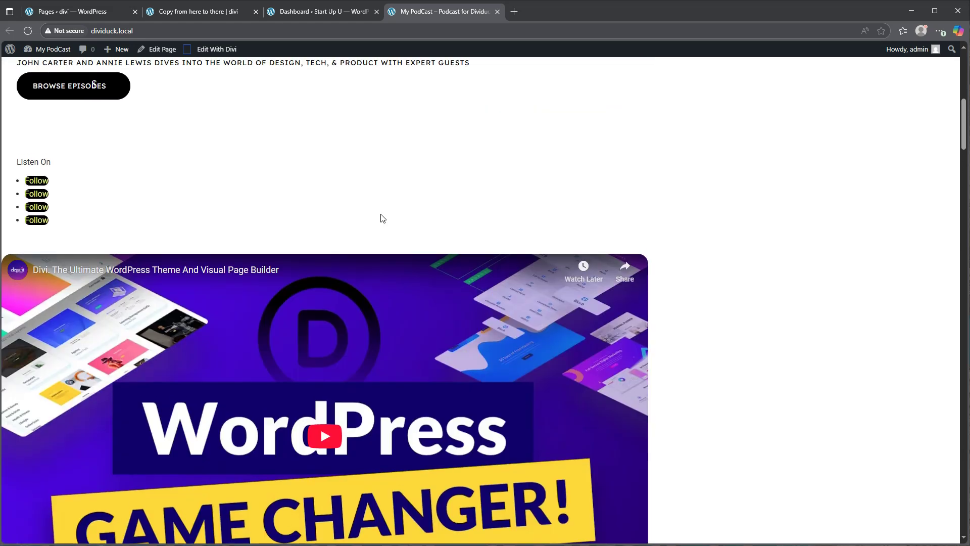
scroll(383, 218, "up", 9)
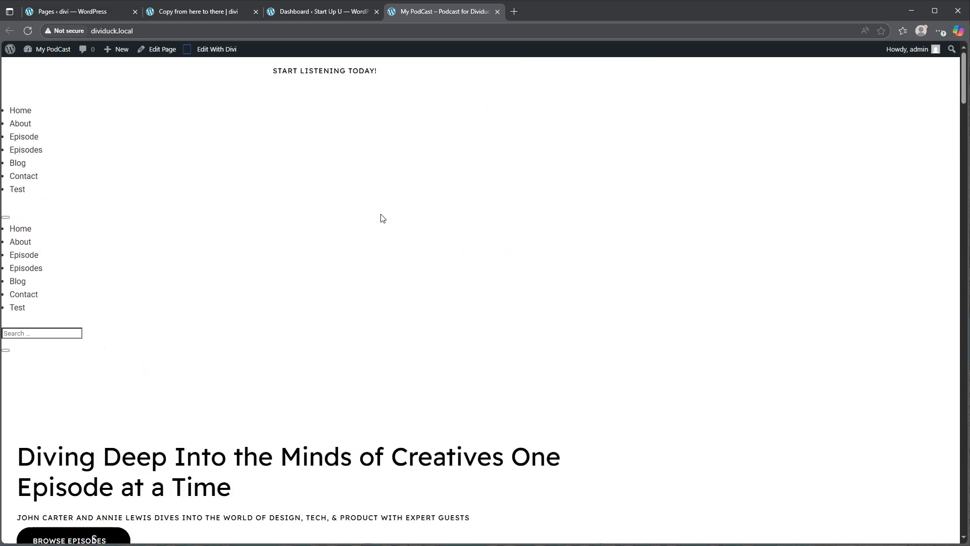
scroll(381, 218, "down", 14)
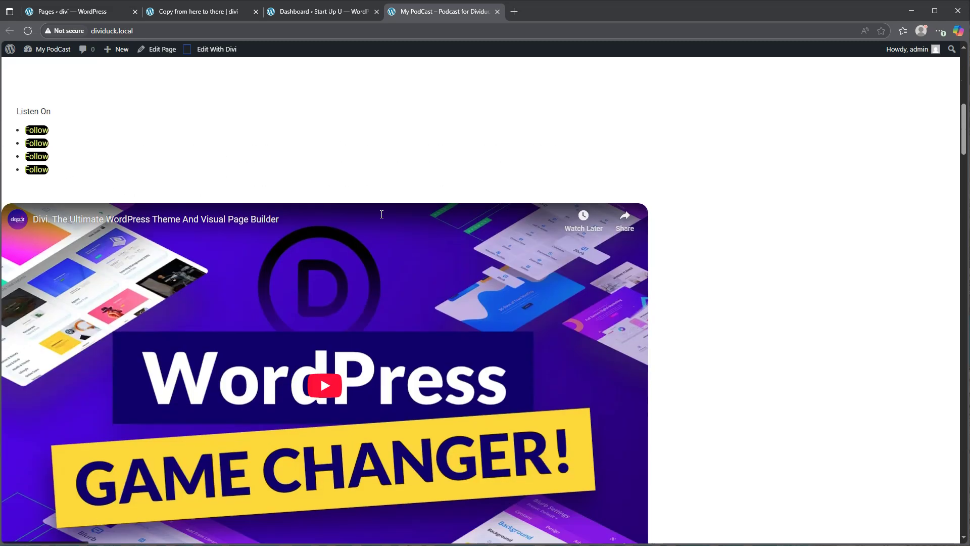
scroll(381, 215, "down", 5)
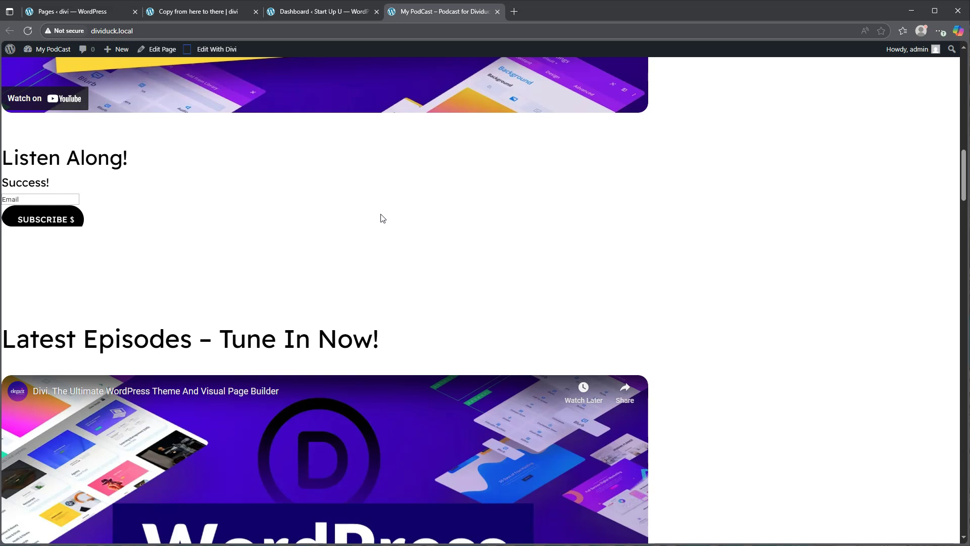
scroll(383, 218, "up", 17)
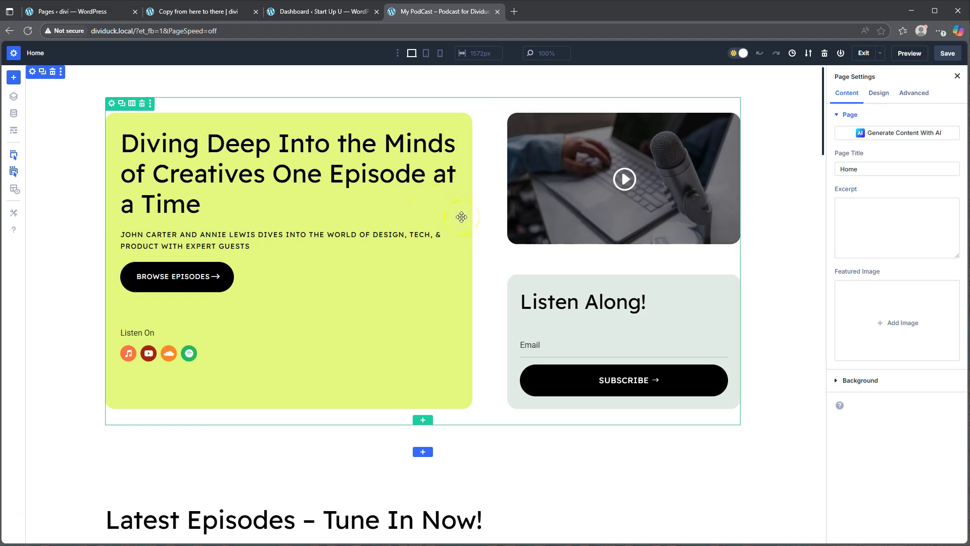
- Scroll through the Home page sections, then switch the builder interface to dark mode
scroll(462, 217, "down", 16)
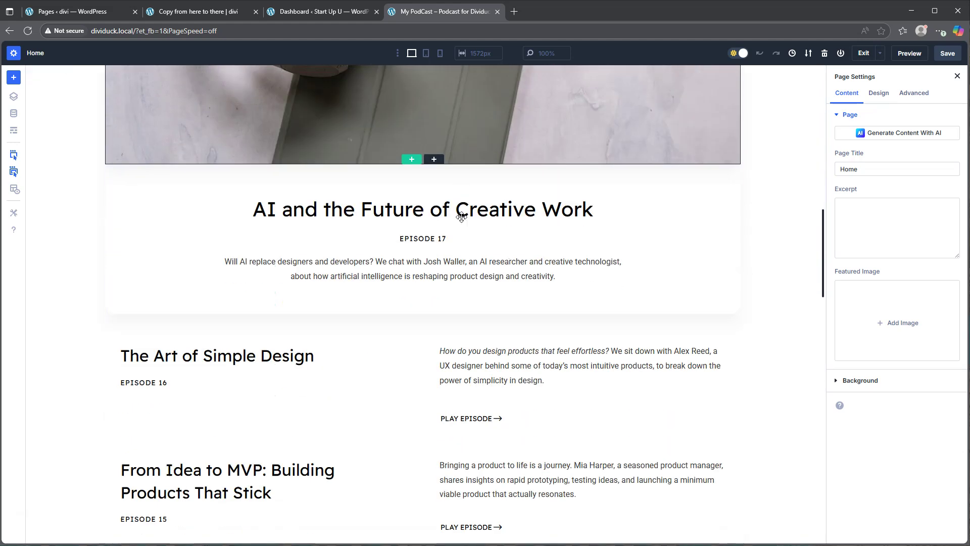
scroll(461, 217, "down", 3)
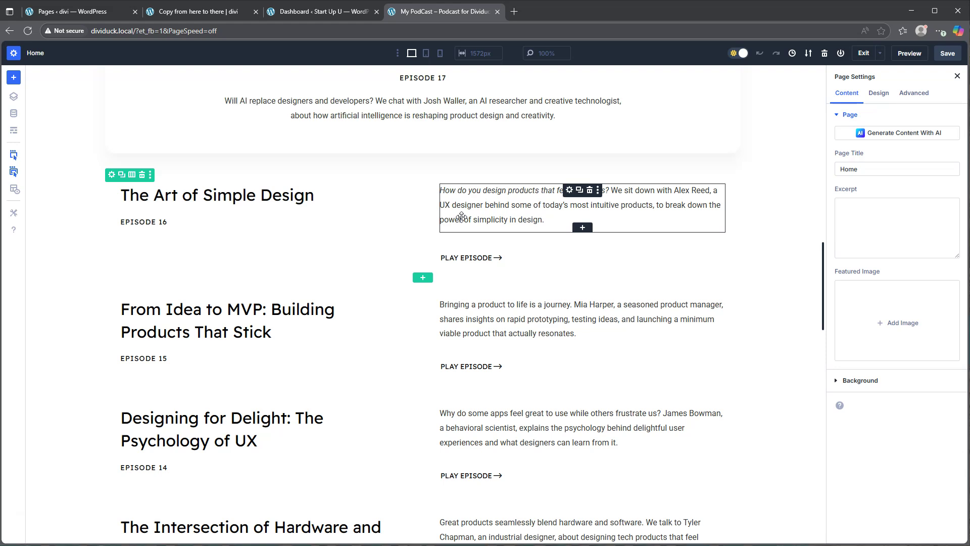
scroll(461, 217, "down", 13)
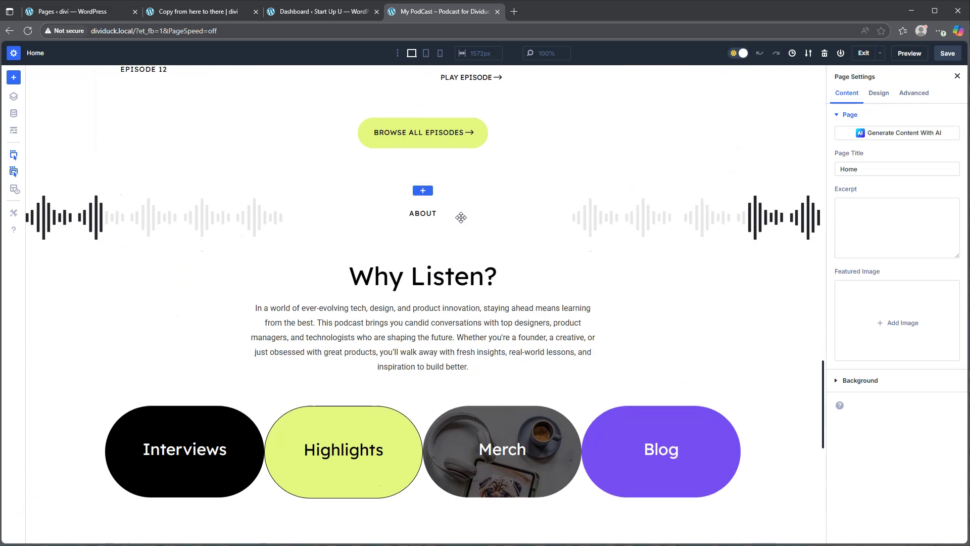
scroll(462, 217, "down", 8)
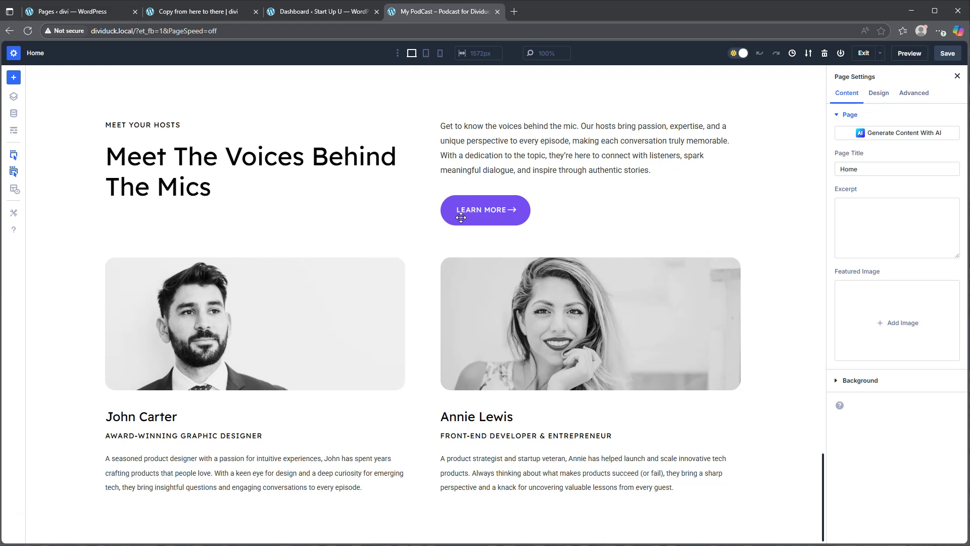
scroll(462, 218, "up", 20)
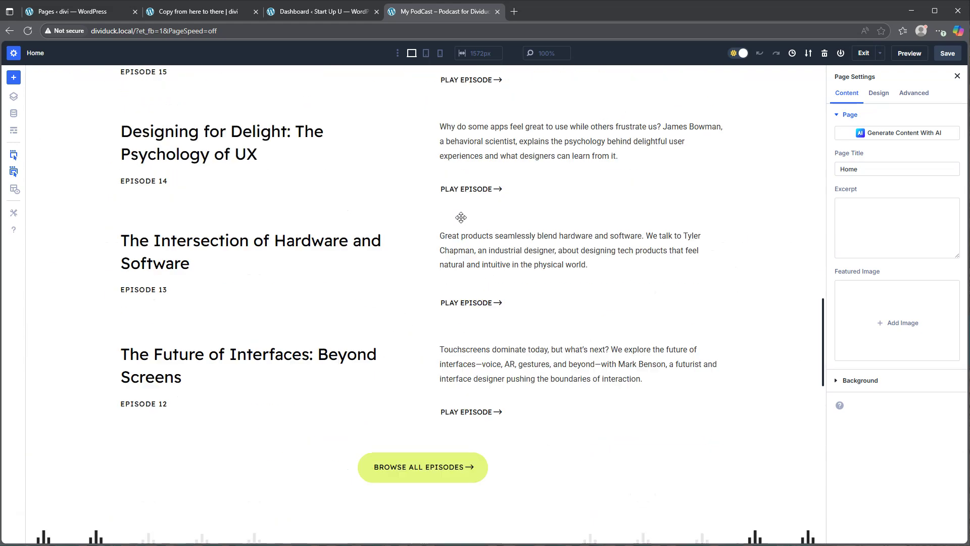
scroll(461, 217, "up", 7)
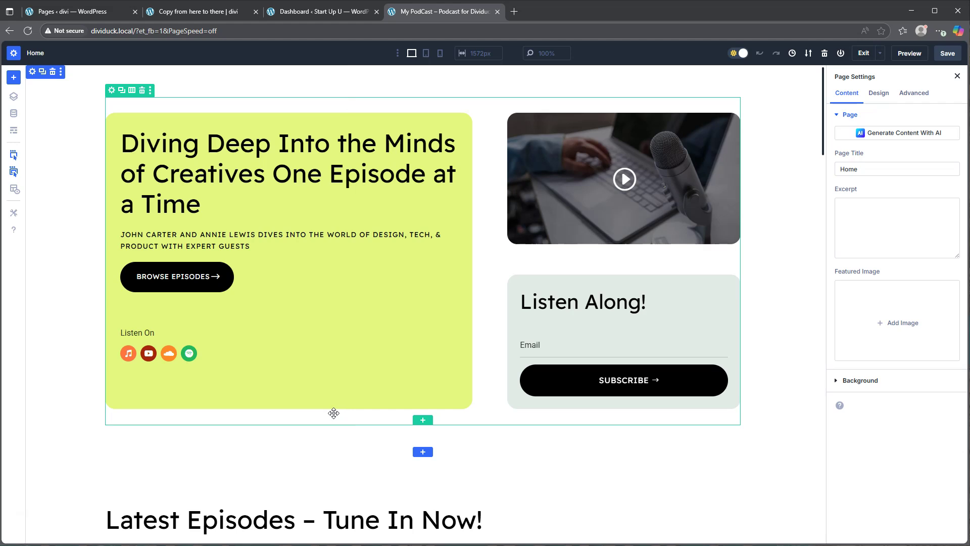
left_click(330, 409)
left_click(316, 384)
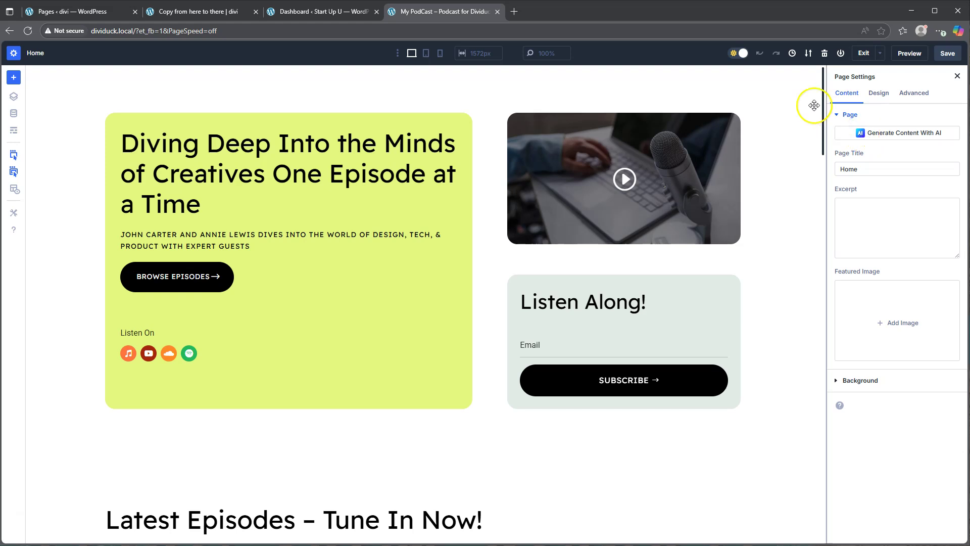
- Switch the builder interface to dark mode and bring up the Builder Settings panel
left_click(739, 53)
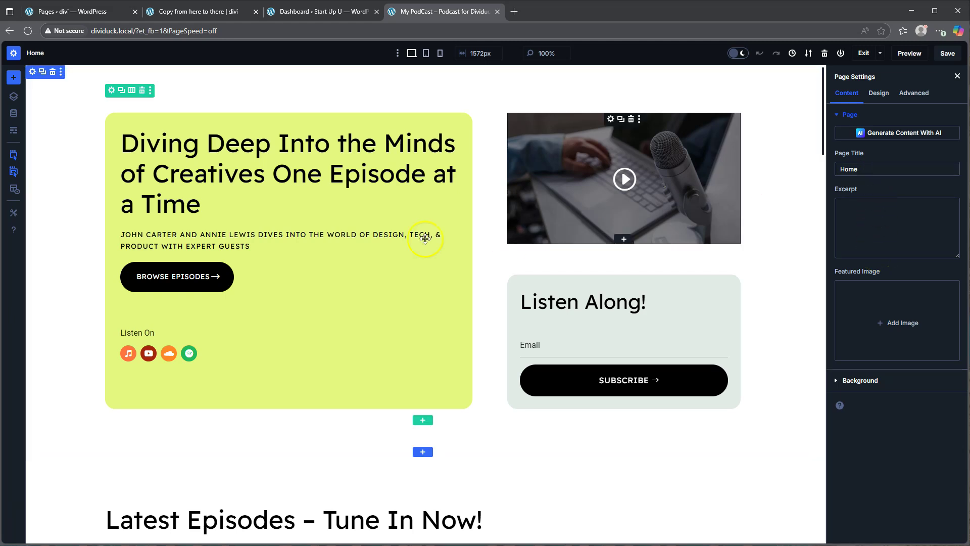
left_click(14, 214)
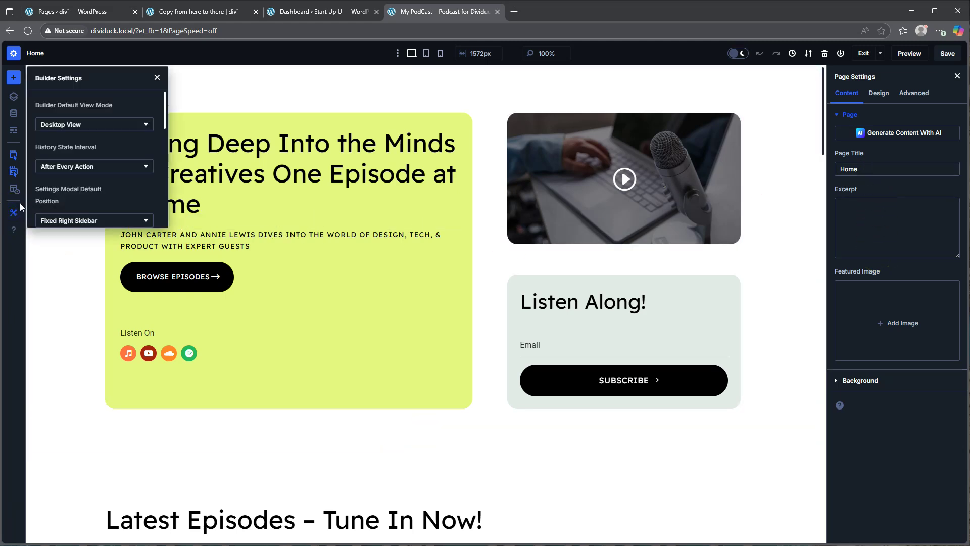
scroll(84, 132, "down", 3)
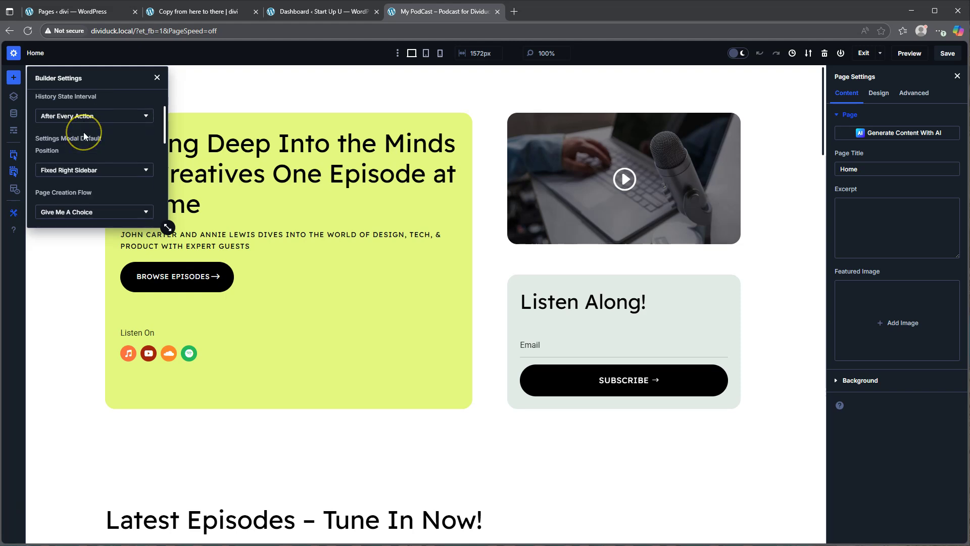
scroll(83, 131, "up", 2)
scroll(46, 153, "down", 1)
scroll(71, 148, "down", 2)
scroll(65, 152, "down", 2)
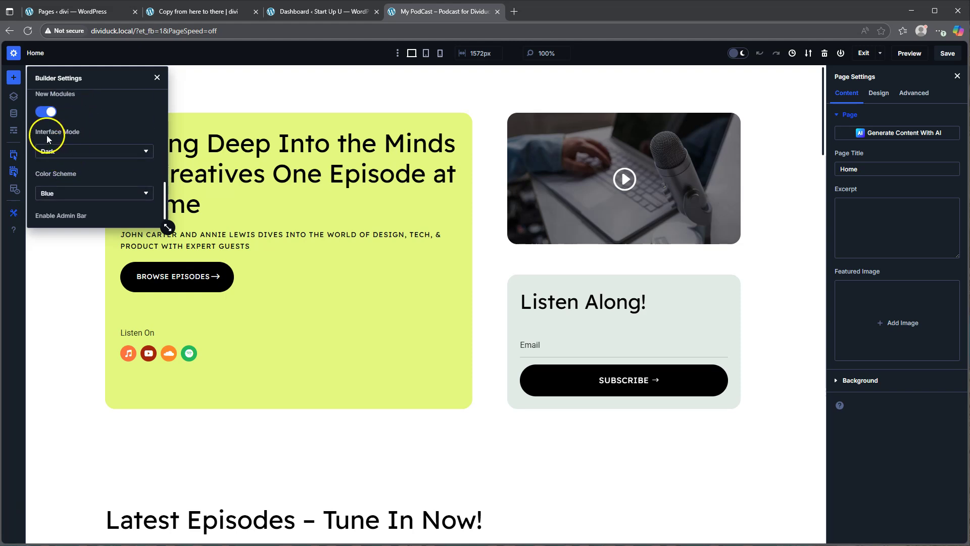
scroll(57, 159, "down", 1)
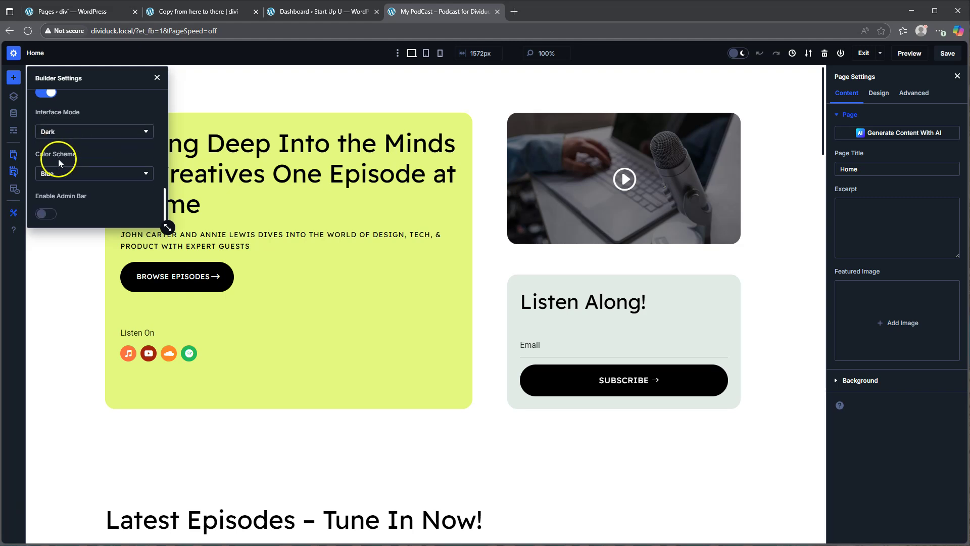
- Set the builder colour scheme to Purple, after briefly trying Red, and close the settings
left_click(56, 176)
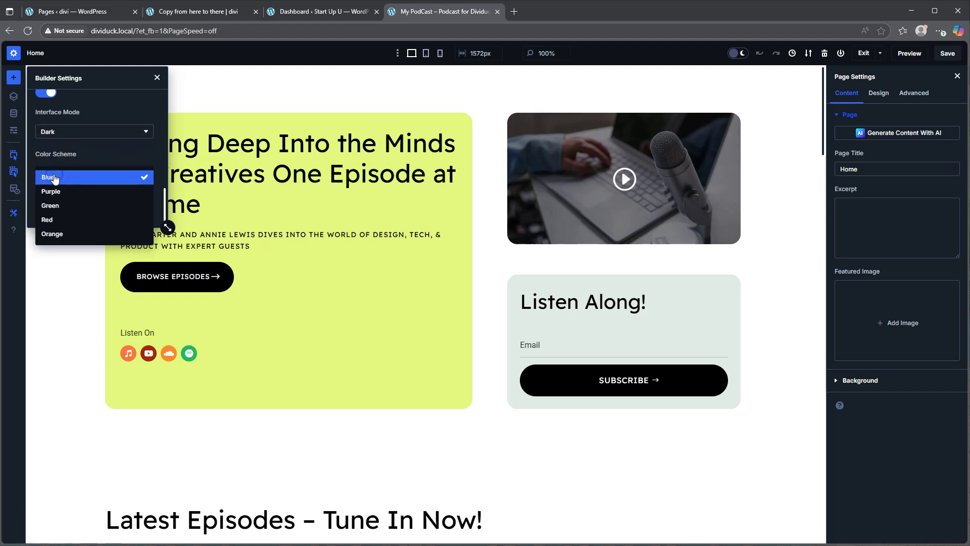
left_click(63, 191)
left_click(65, 178)
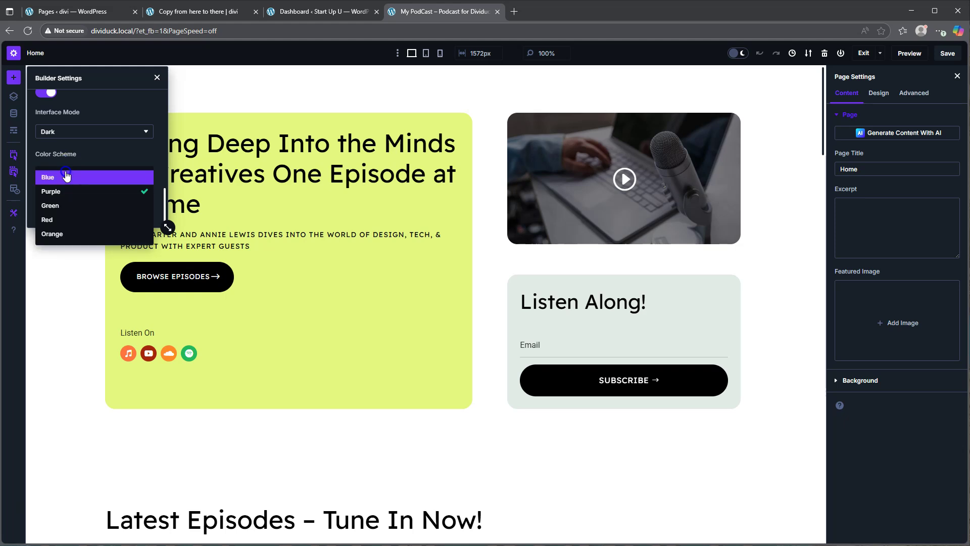
left_click(64, 220)
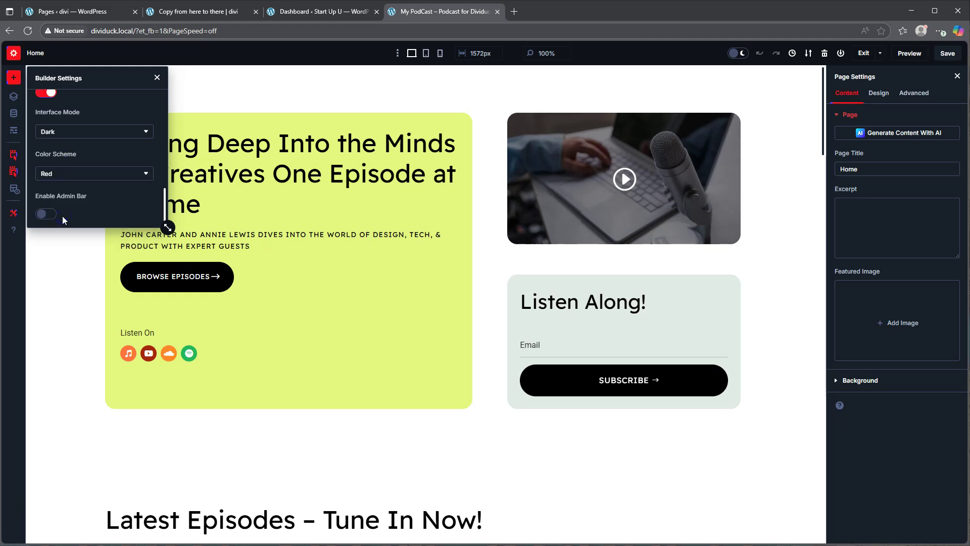
left_click(68, 175)
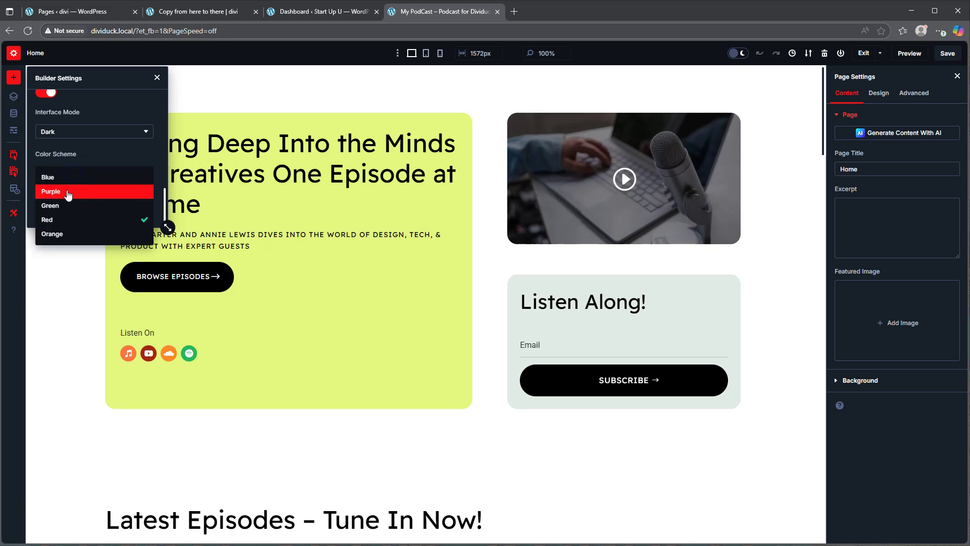
left_click(68, 192)
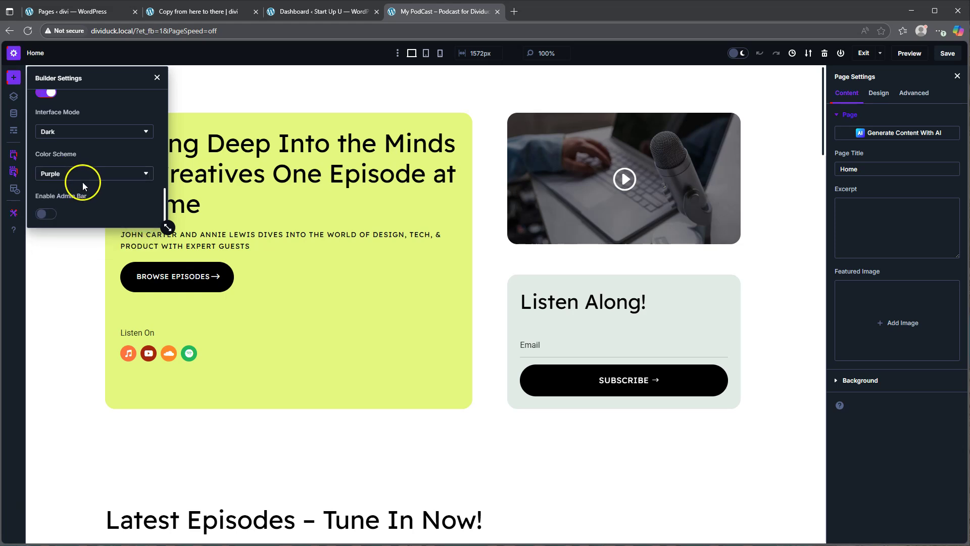
scroll(83, 187, "up", 5)
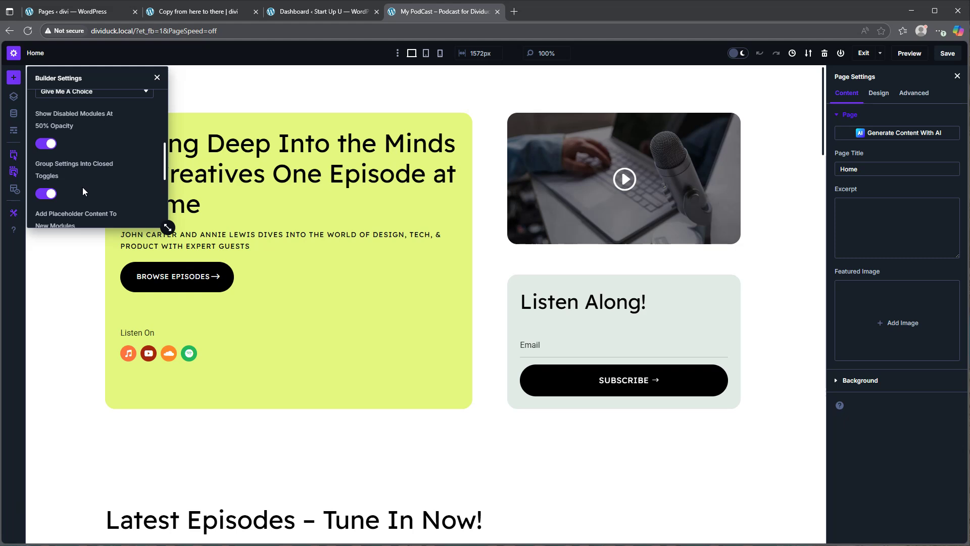
scroll(83, 190, "up", 5)
left_click(157, 78)
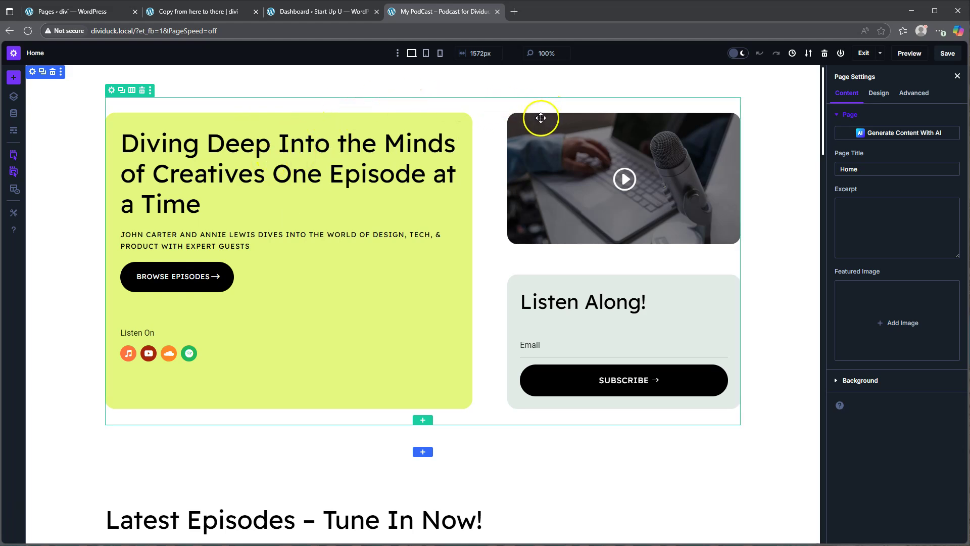
- Open the hero row's settings panel, showing its two-column structure
left_click(112, 91)
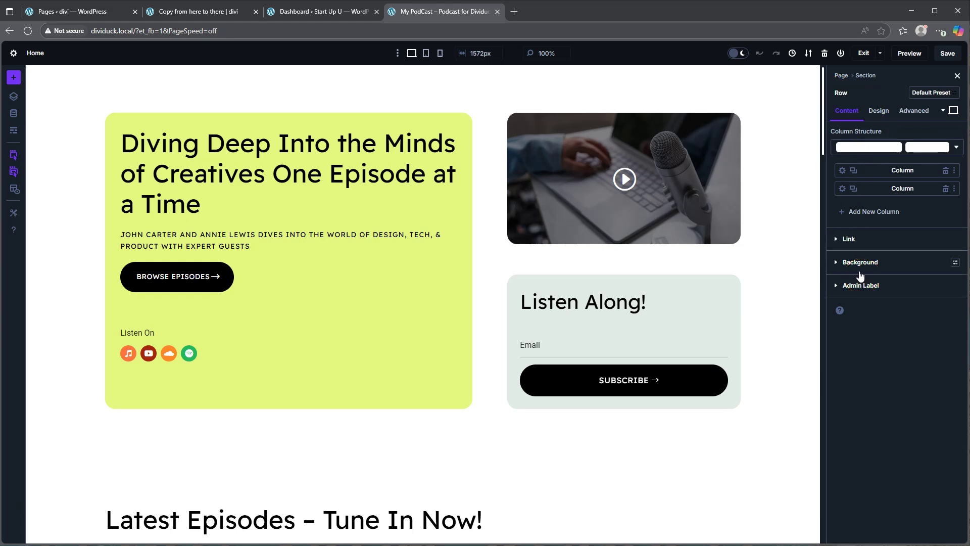
left_click(842, 75)
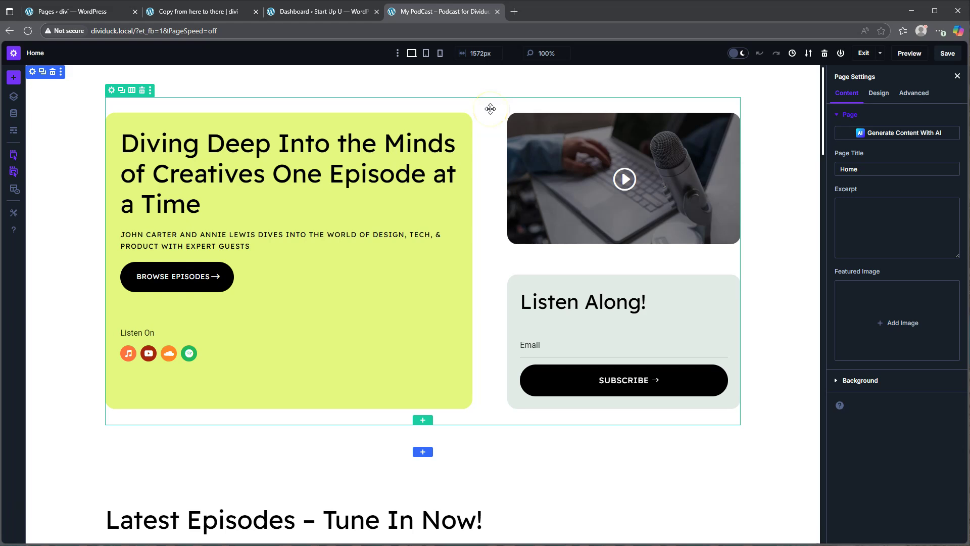
mouse_move(490, 109)
left_mouse_down()
mouse_move(477, 97)
mouse_move(152, 98)
mouse_move(485, 106)
left_mouse_up()
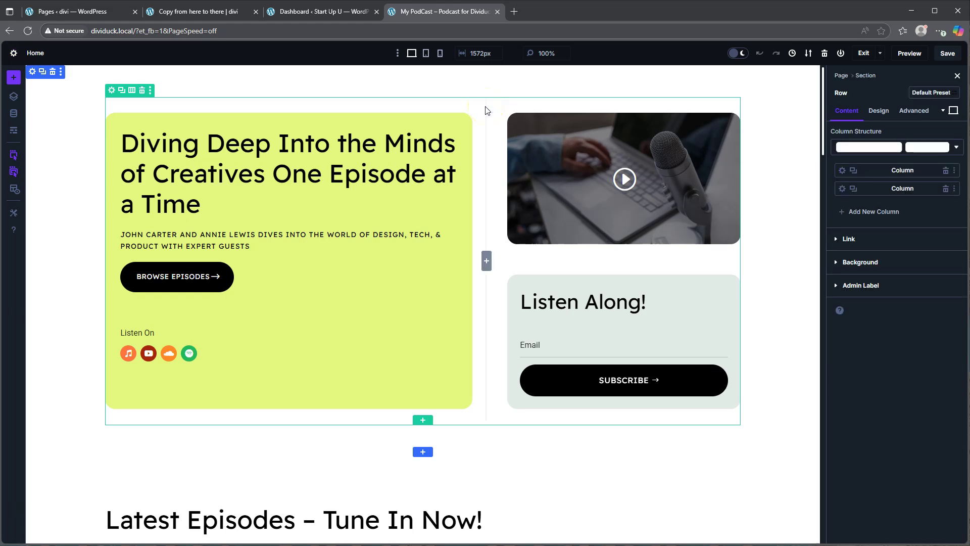
left_click(846, 94)
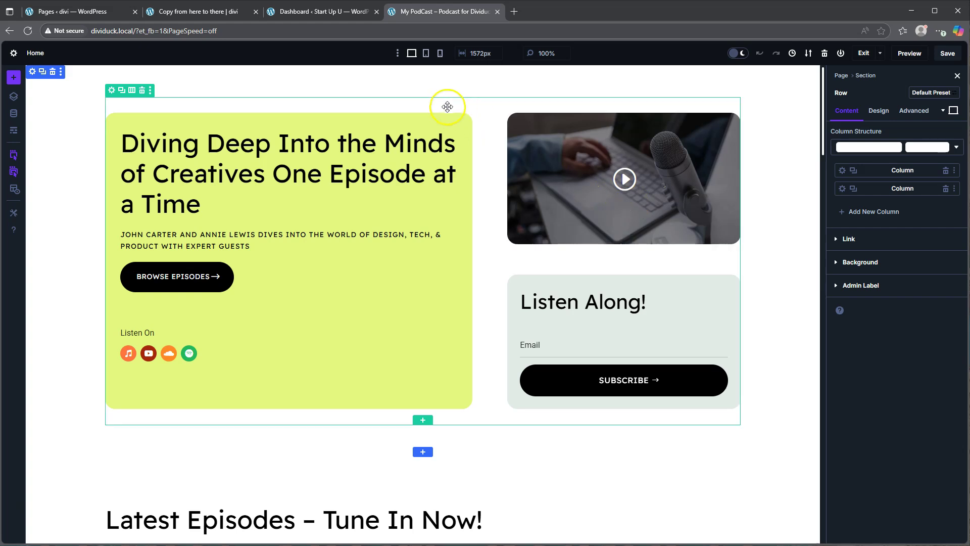
left_click(112, 96)
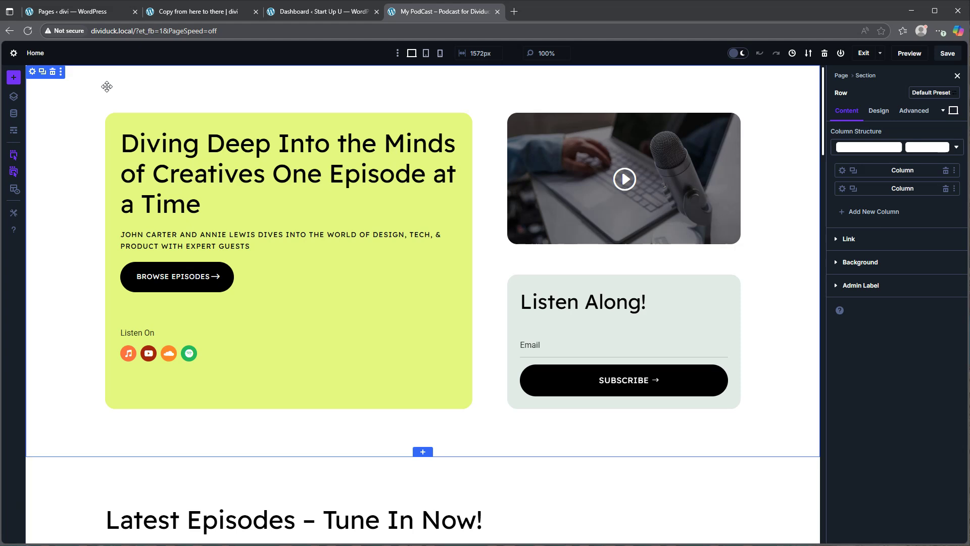
left_click(115, 96)
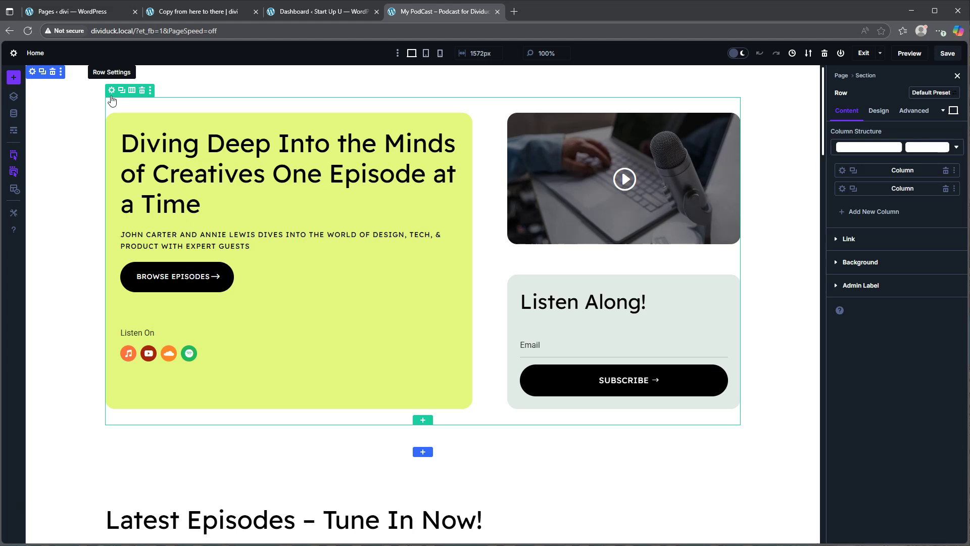
left_click(113, 100)
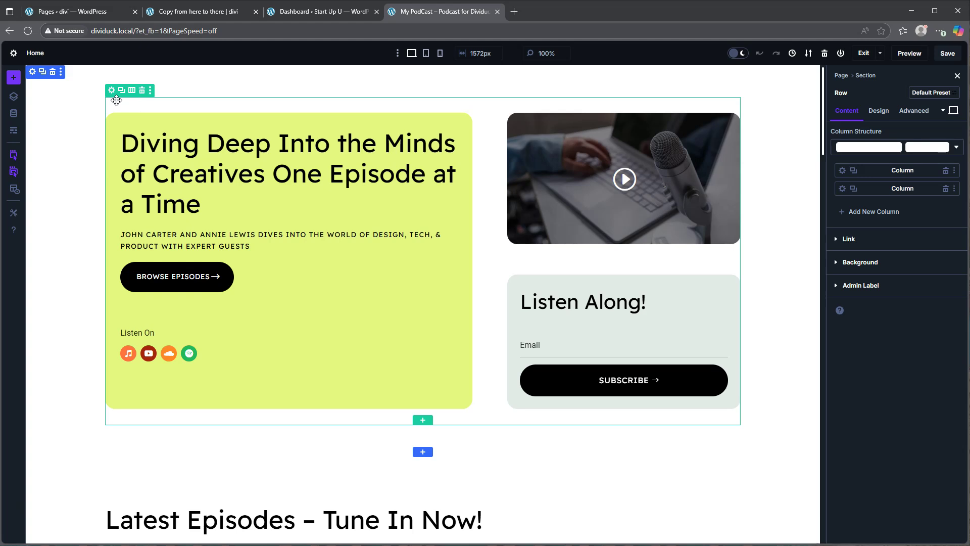
left_click(14, 132)
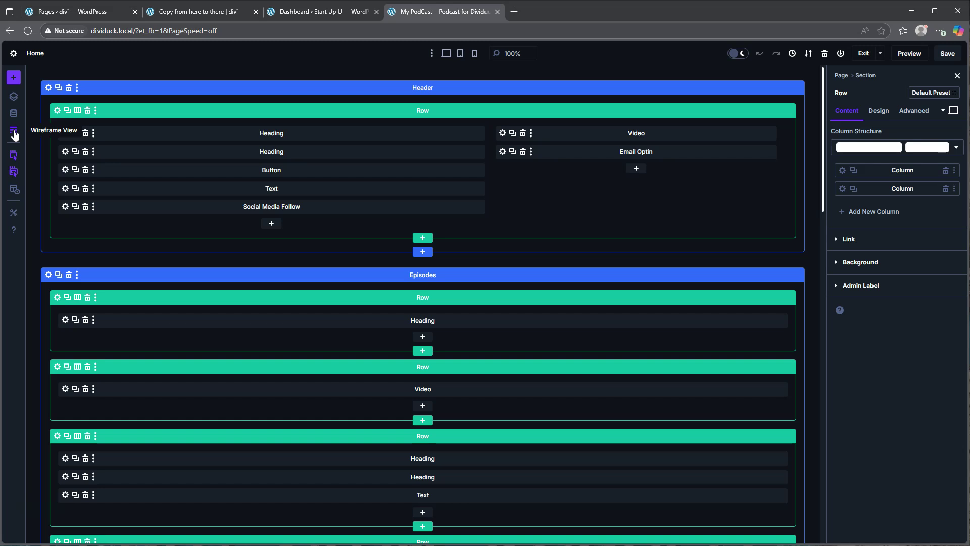
- Return to the visual page view of the Home page below the hero
left_click(14, 133)
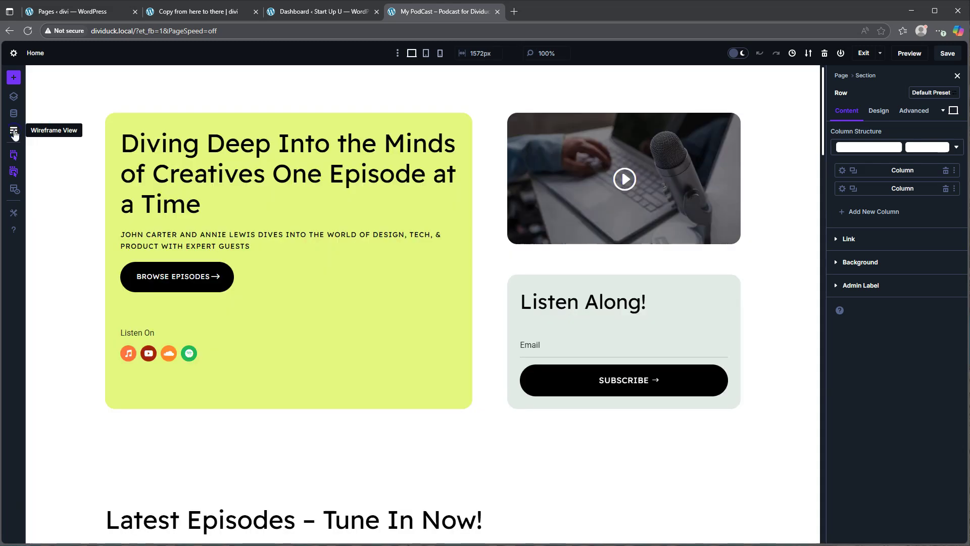
left_click(487, 208)
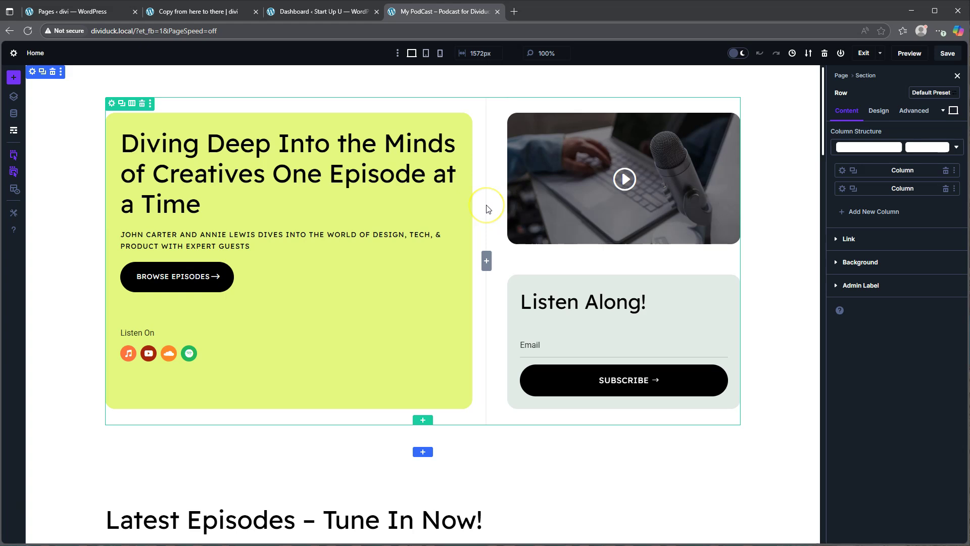
scroll(475, 212, "down", 3)
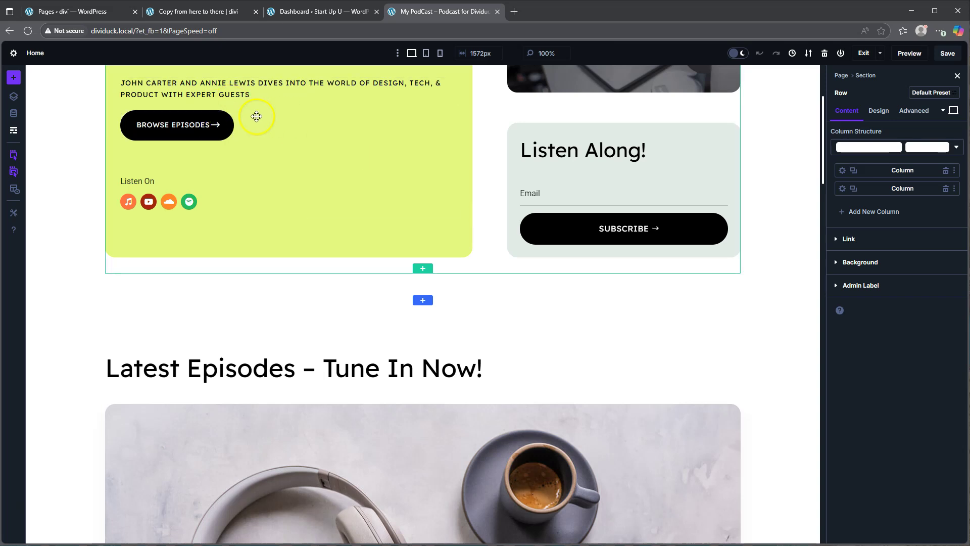
left_click(304, 123)
scroll(213, 147, "up", 2)
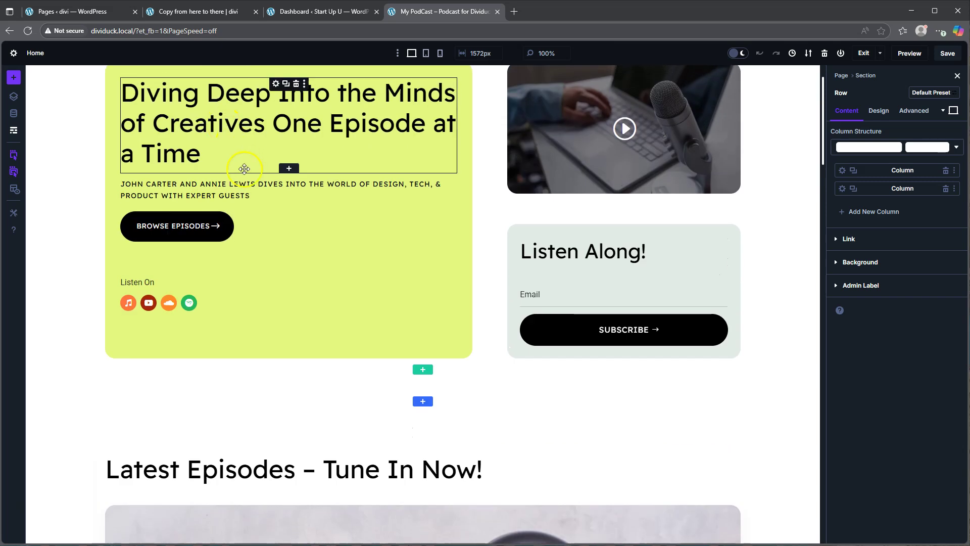
- Add a one-column row below the hero containing a nested two-column row
left_click(424, 370)
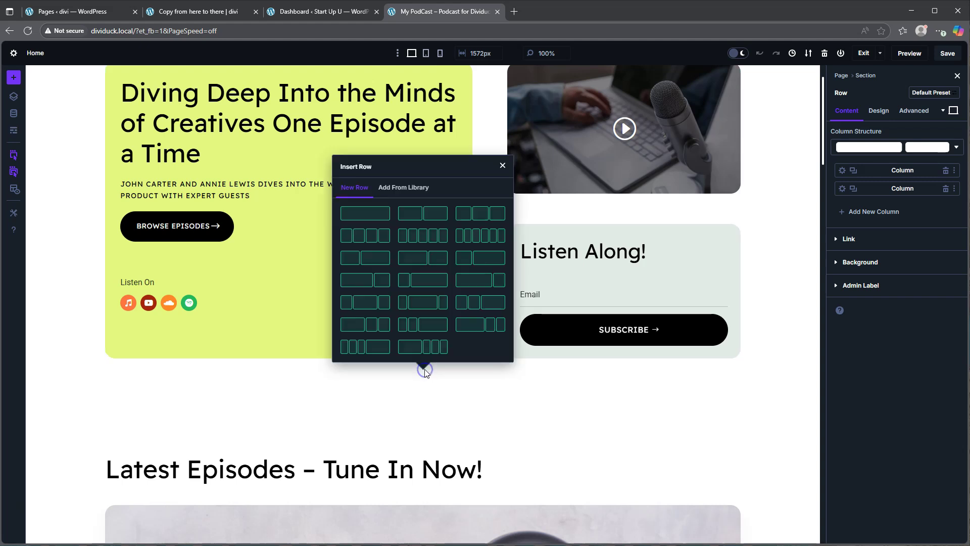
left_click(372, 217)
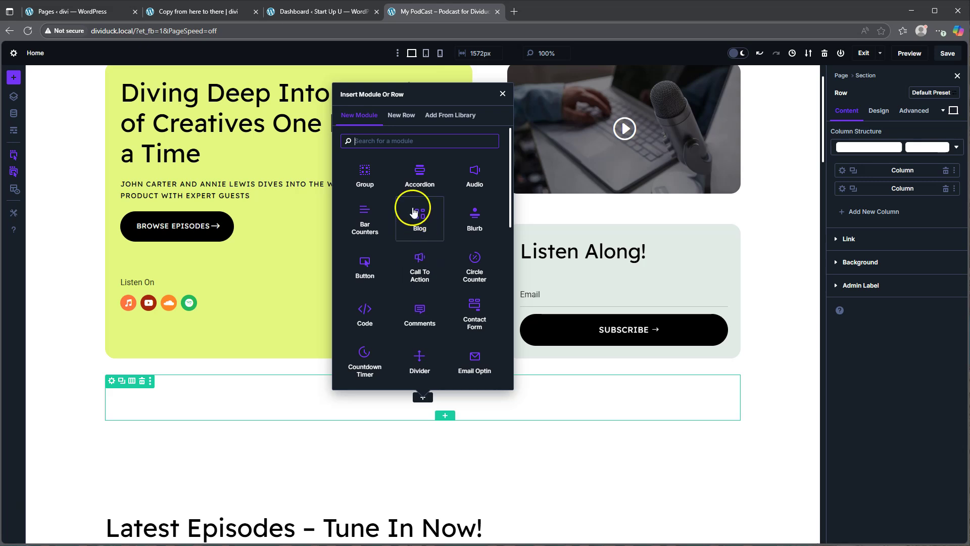
left_click(403, 116)
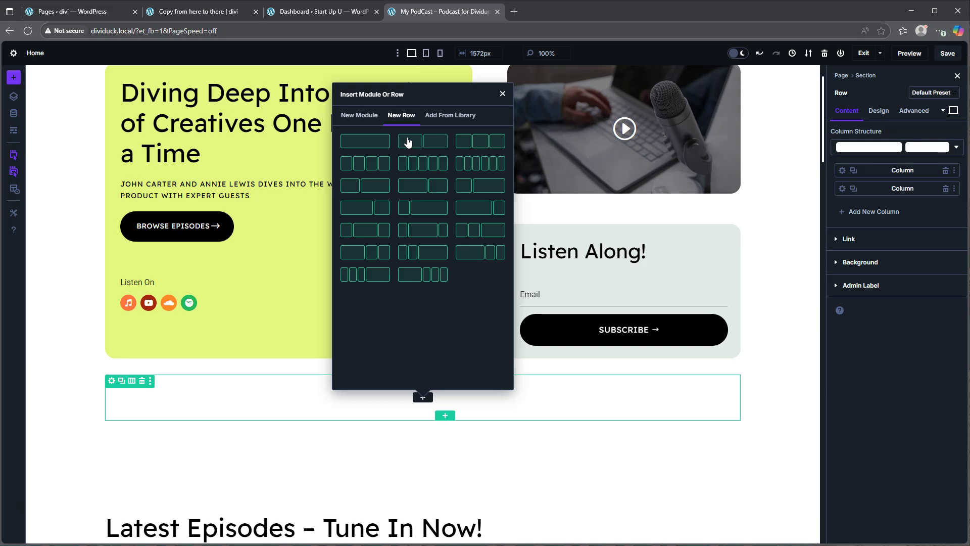
left_click(422, 141)
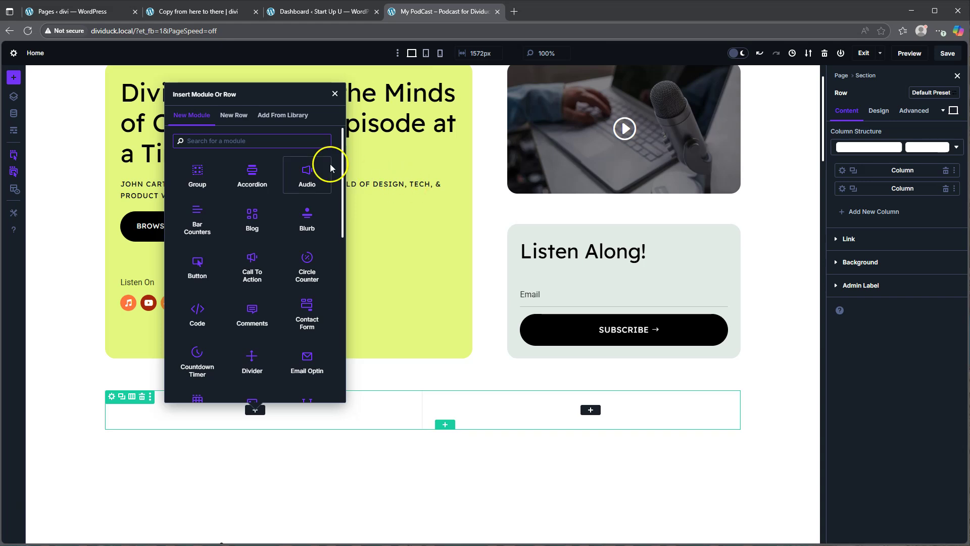
- Add a Click Here Button module to each of the nested row's two columns
left_click(262, 183)
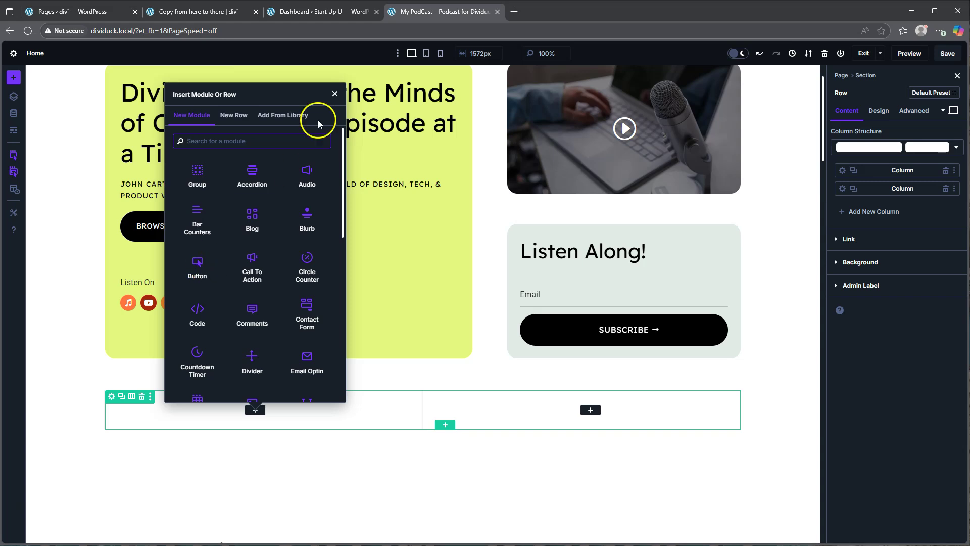
left_click(197, 264)
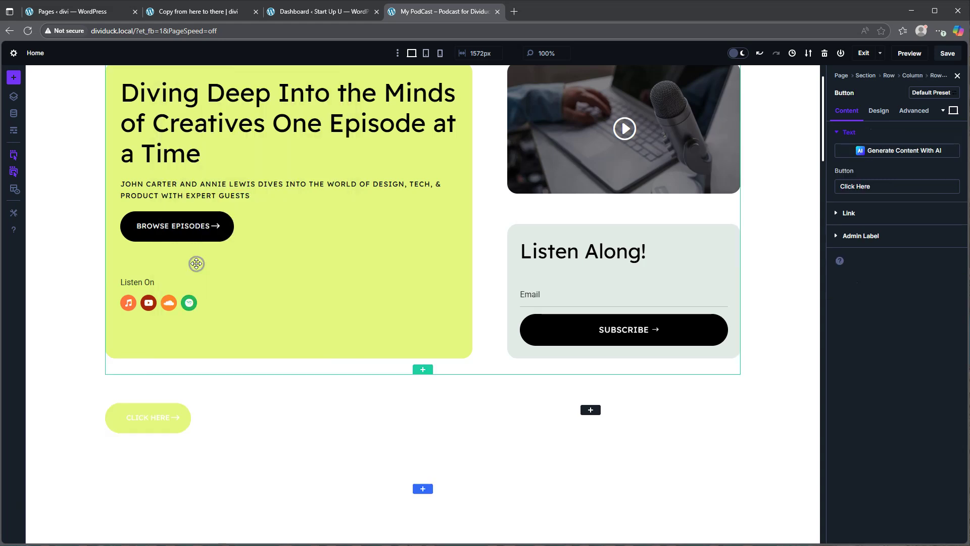
left_click(591, 410)
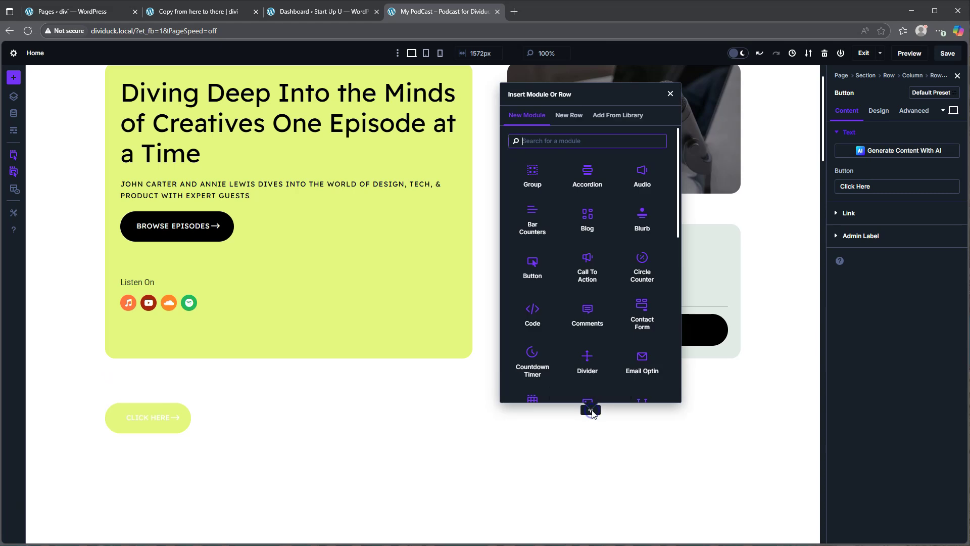
left_click(528, 261)
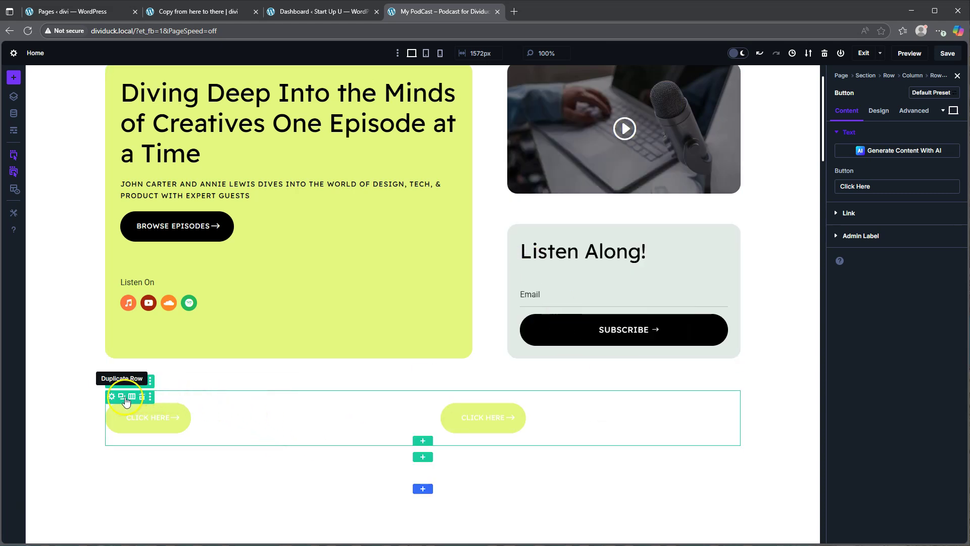
left_click(245, 402)
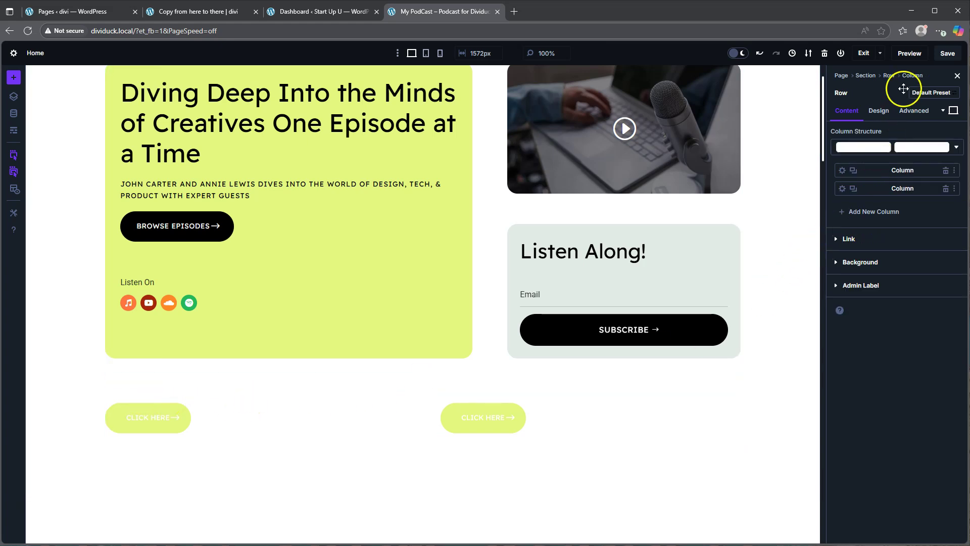
- Give the nested row gutter width 1 and width 400 px, moving the second button beside the first
left_click(879, 112)
left_click(844, 133)
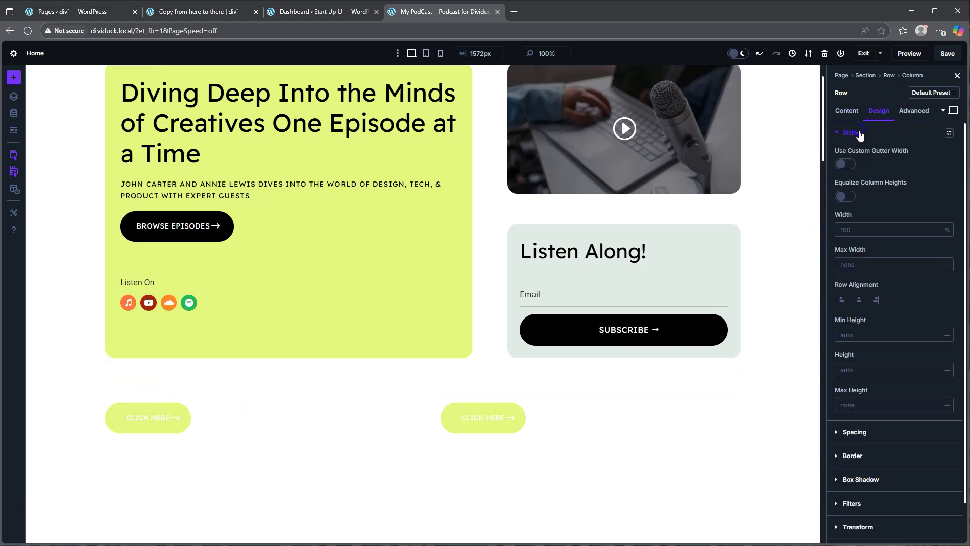
left_click(845, 164)
left_click_drag(890, 198, 838, 197)
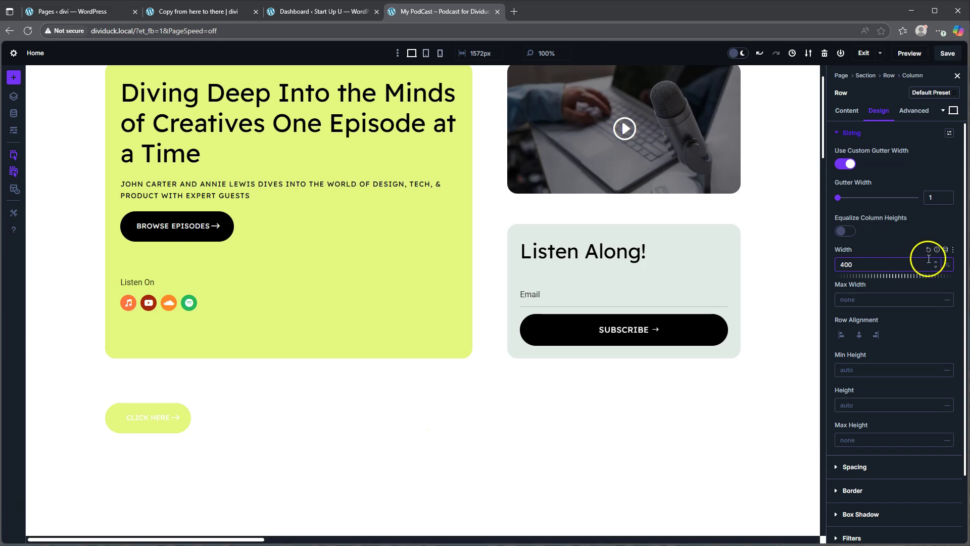
left_click(948, 264)
left_click(948, 256)
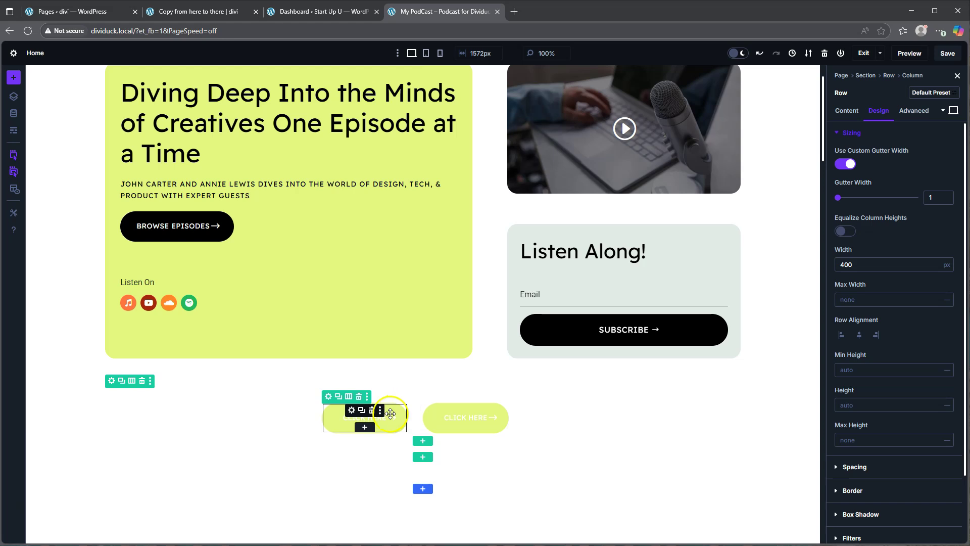
left_click(462, 411)
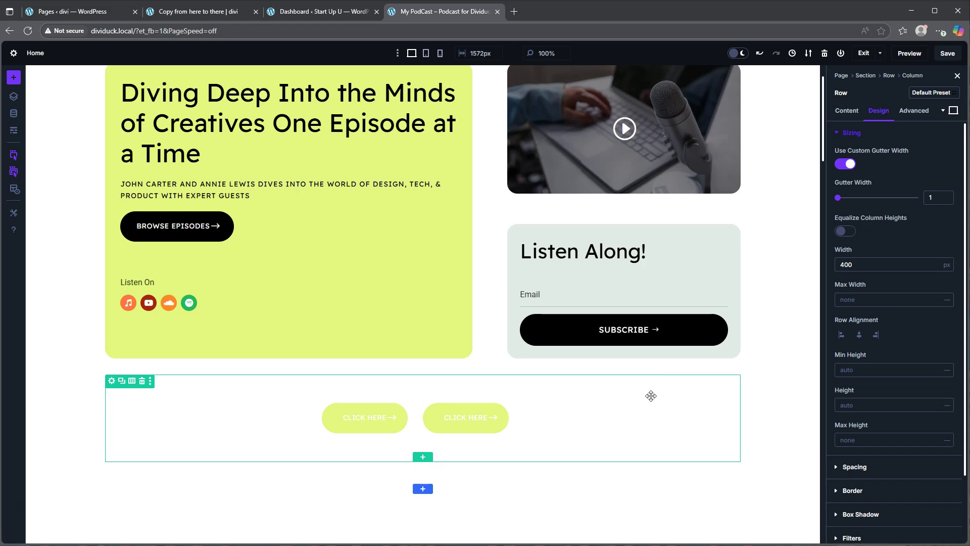
left_click_drag(592, 395, 471, 418)
scroll(472, 418, "down", 3)
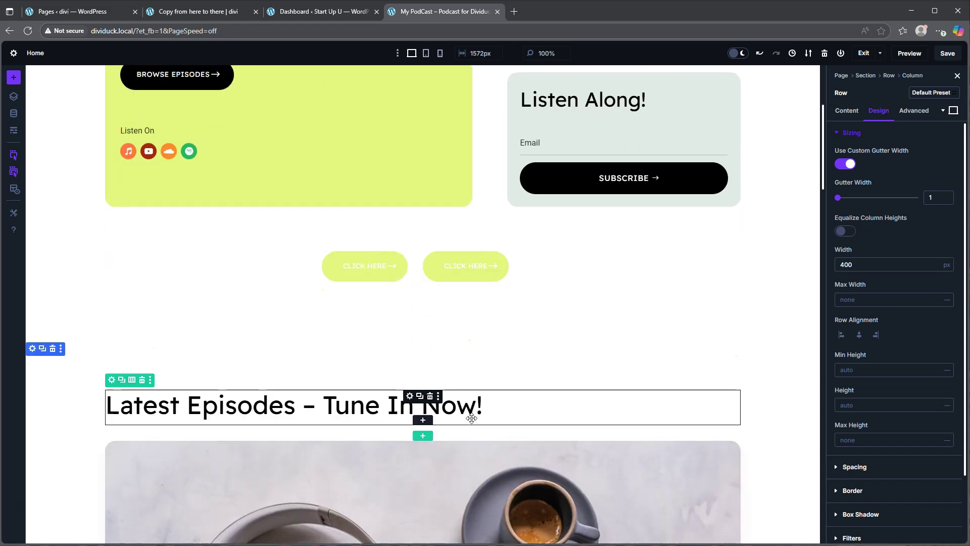
scroll(472, 418, "down", 9)
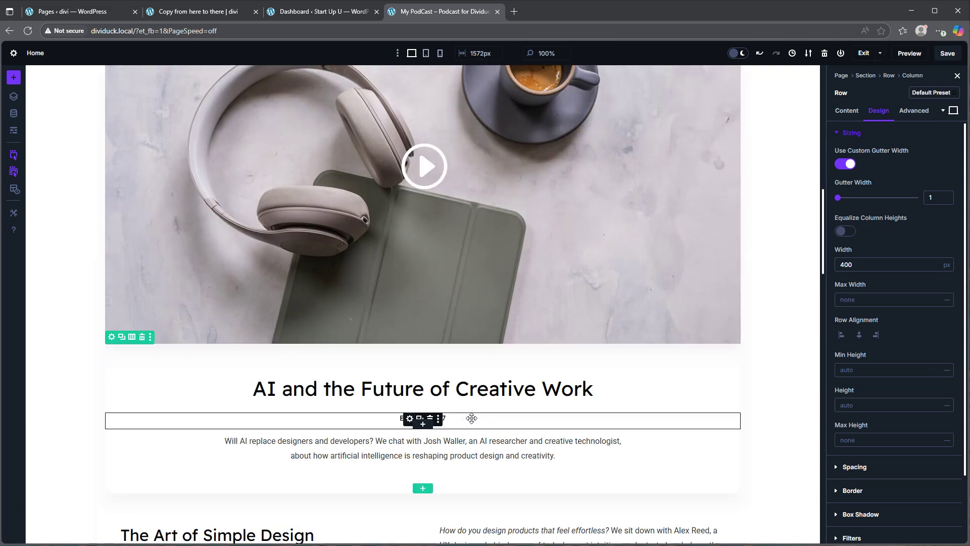
scroll(471, 418, "down", 5)
scroll(472, 418, "up", 9)
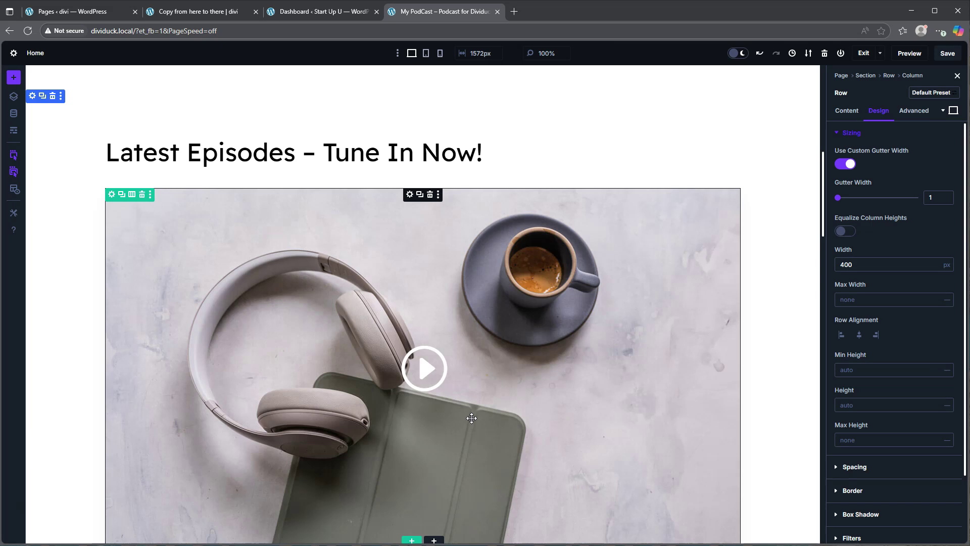
scroll(471, 418, "up", 9)
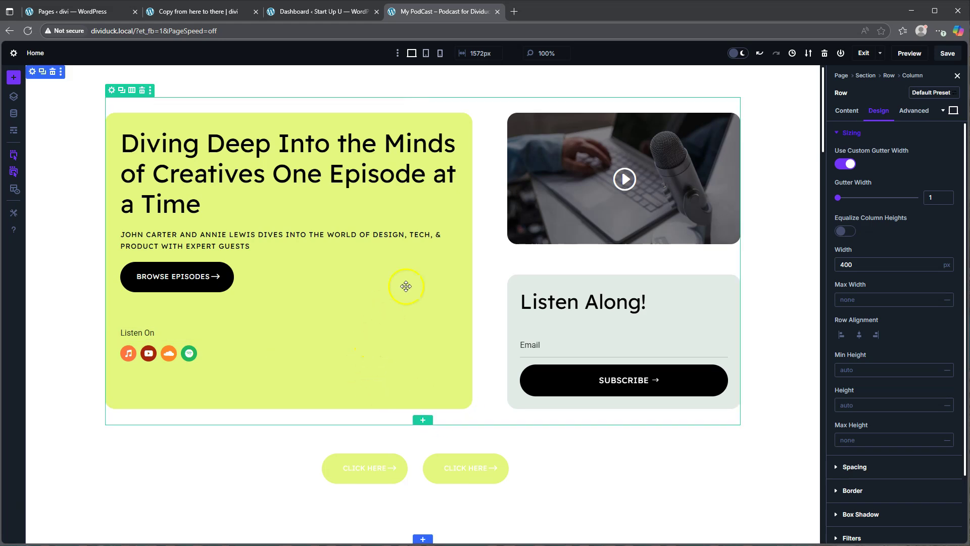
- Save the Home page and scroll its preview showing both Click Here buttons
left_click(948, 56)
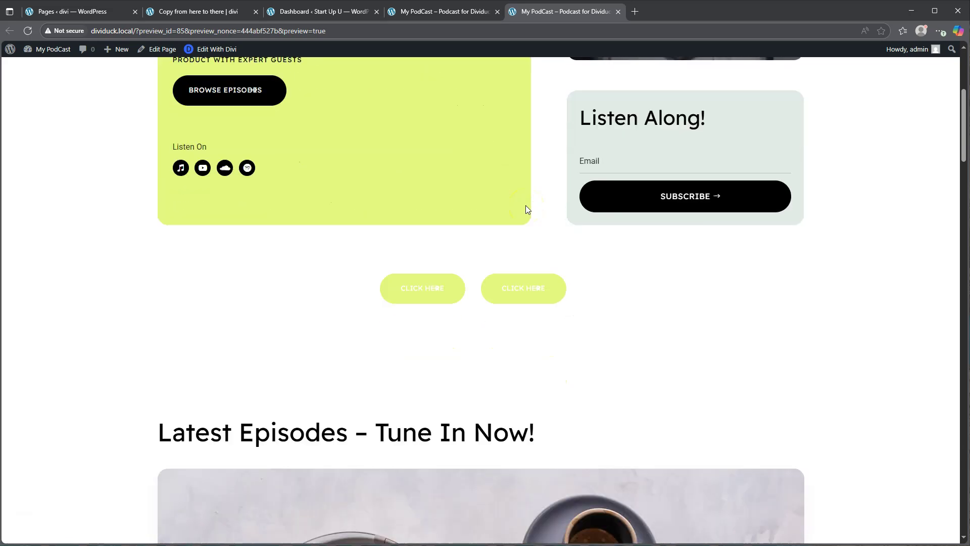
scroll(526, 210, "down", 13)
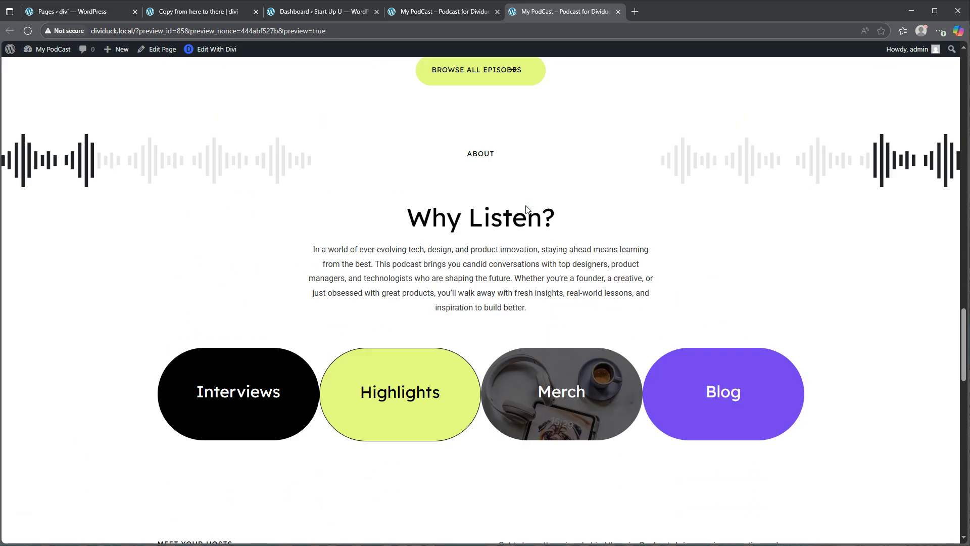
scroll(526, 209, "up", 13)
scroll(525, 210, "up", 15)
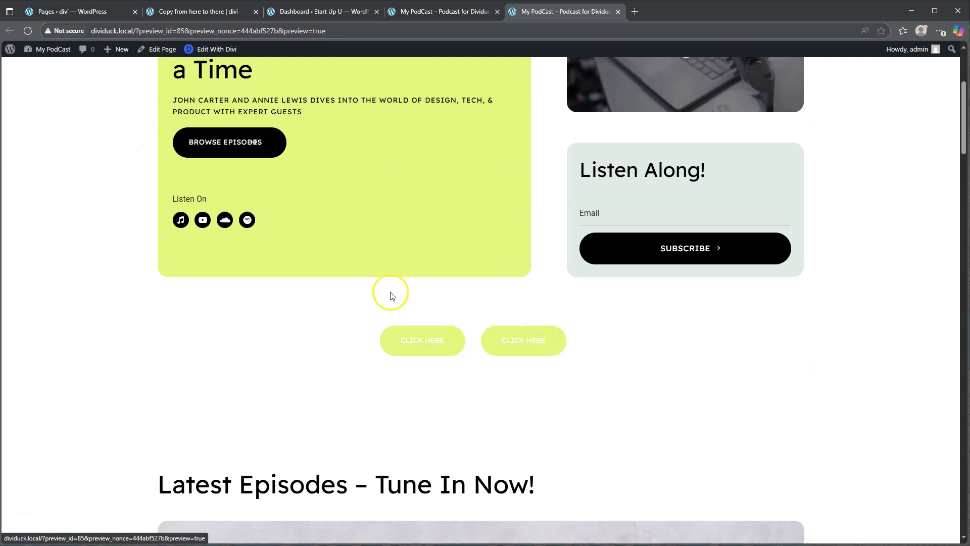
scroll(386, 295, "up", 5)
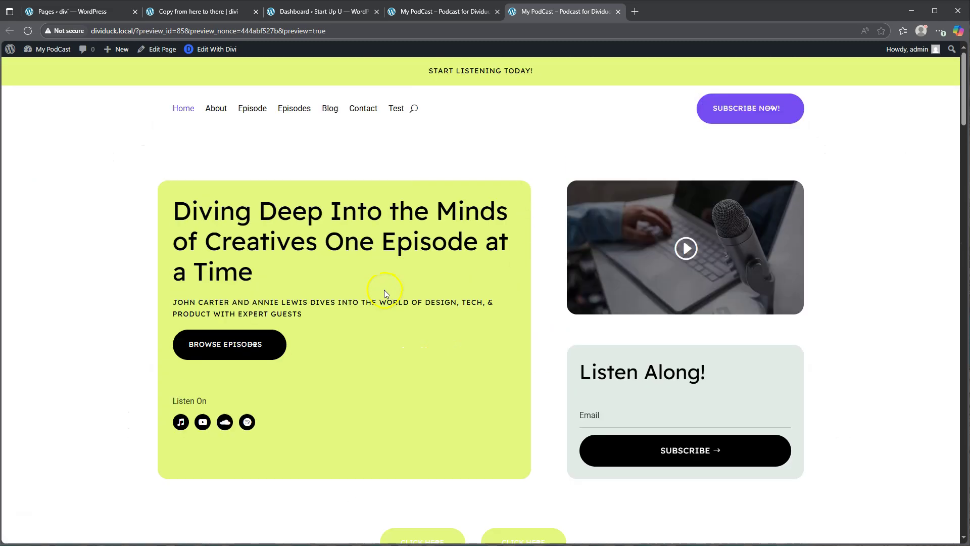
- Go to the About page from the site menu and scroll through it
left_click(217, 110)
scroll(532, 247, "down", 8)
scroll(532, 252, "down", 11)
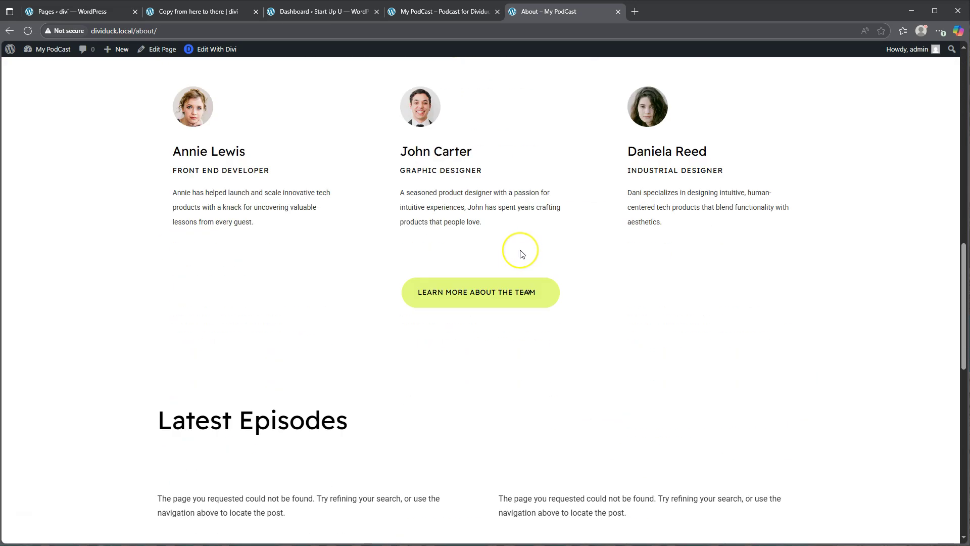
scroll(522, 253, "down", 6)
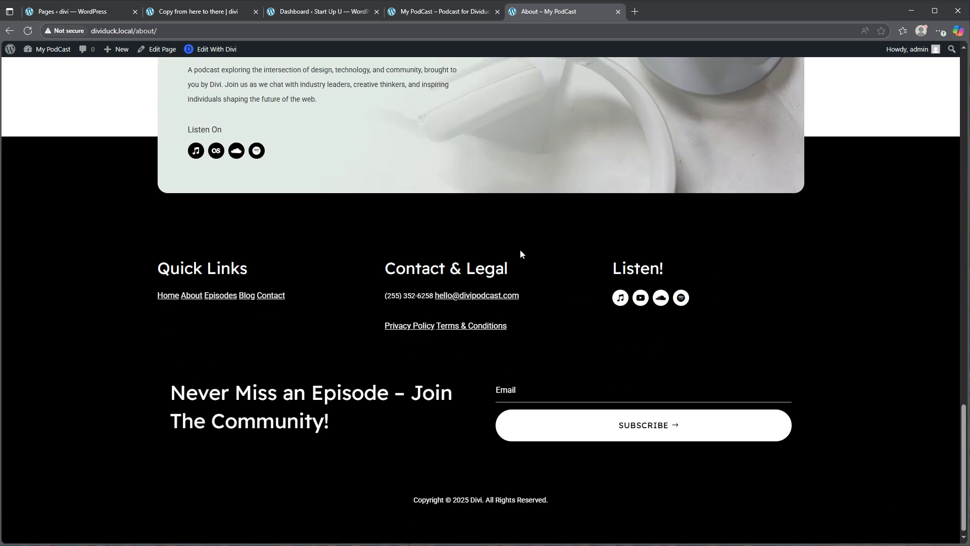
scroll(522, 252, "up", 16)
scroll(520, 249, "up", 8)
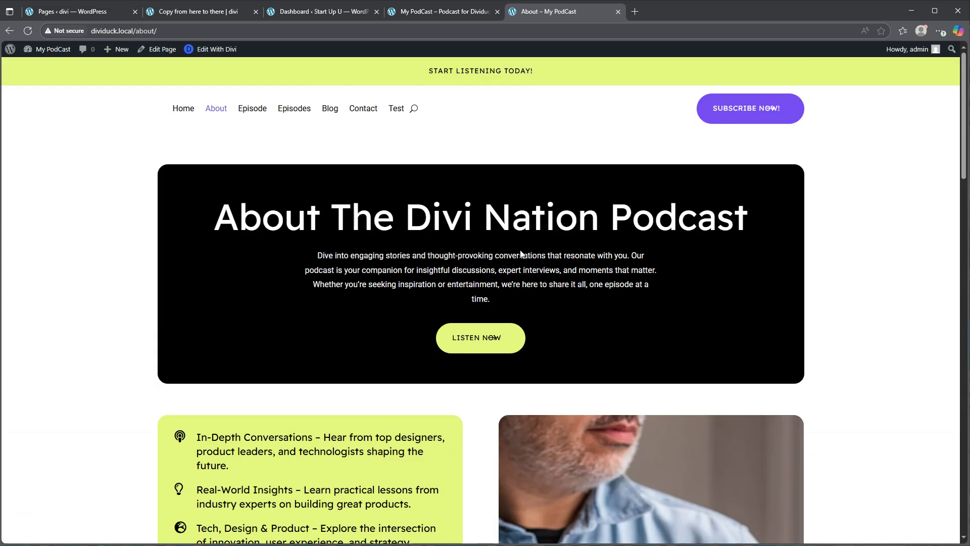
- Go to the Test page from the site menu and scroll through it
left_click(395, 110)
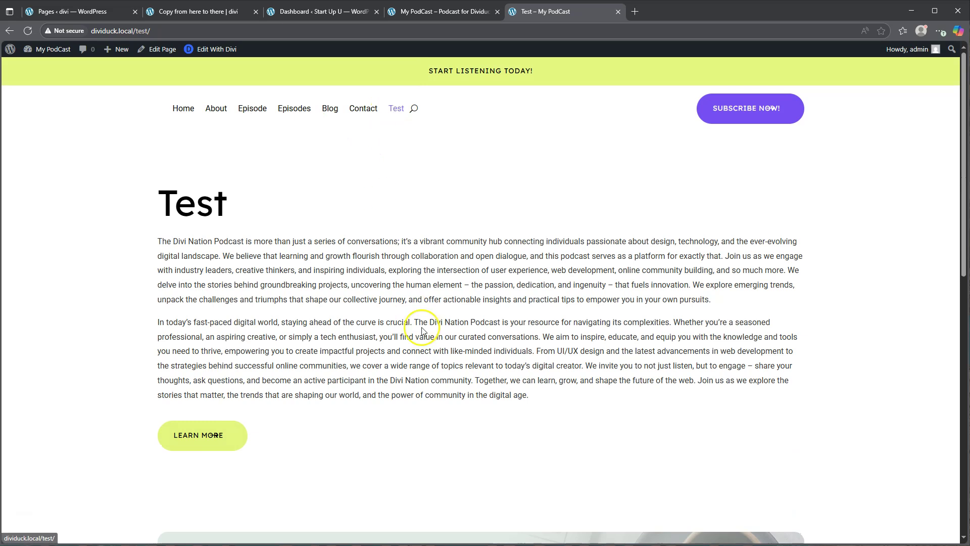
scroll(424, 329, "down", 9)
scroll(422, 331, "up", 10)
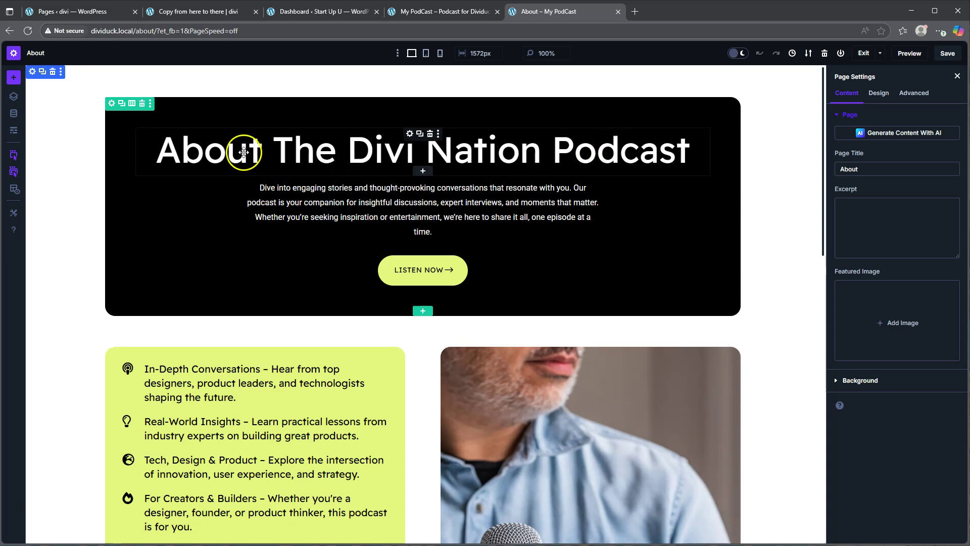
- Scroll the About page, then launch the Divi visual builder on it
scroll(426, 313, "down", 3)
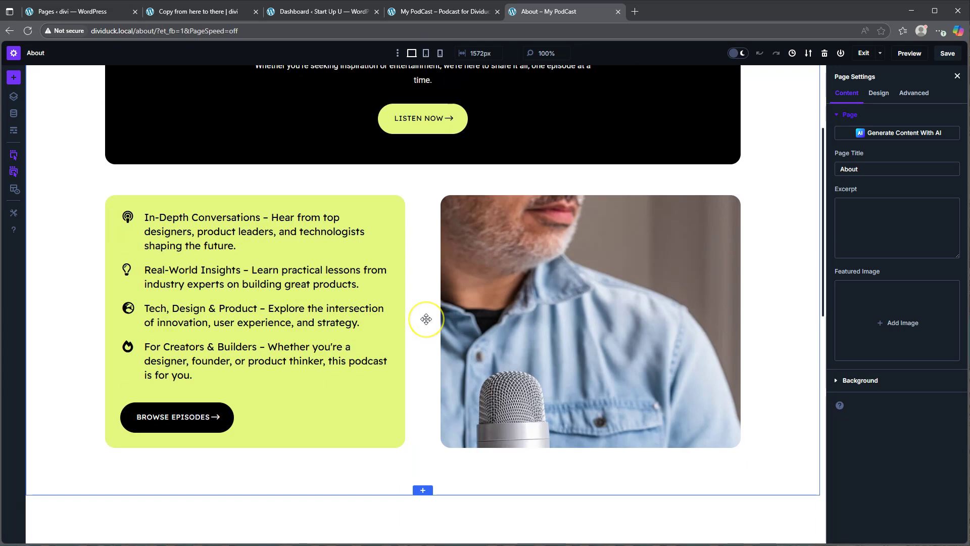
scroll(426, 319, "down", 2)
scroll(426, 319, "up", 5)
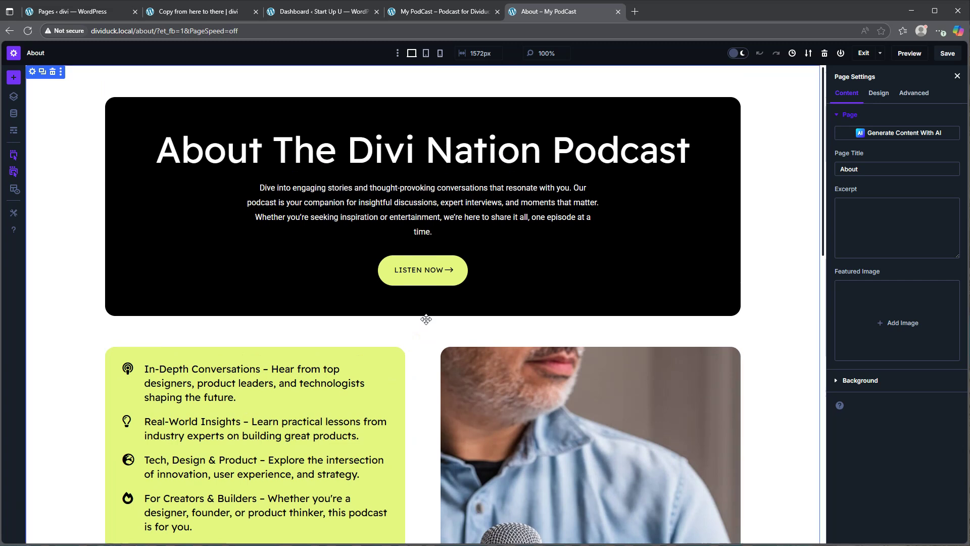
left_click(421, 339)
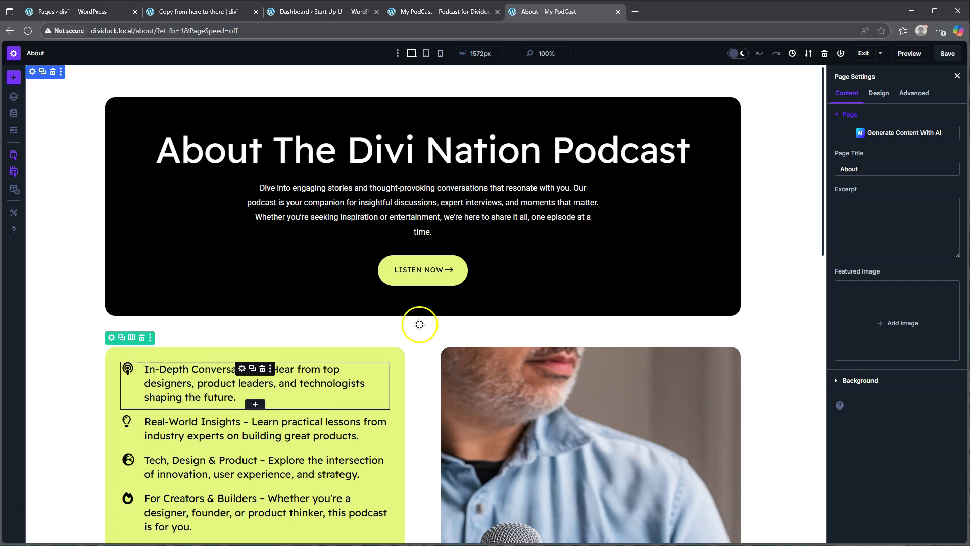
left_click(412, 54)
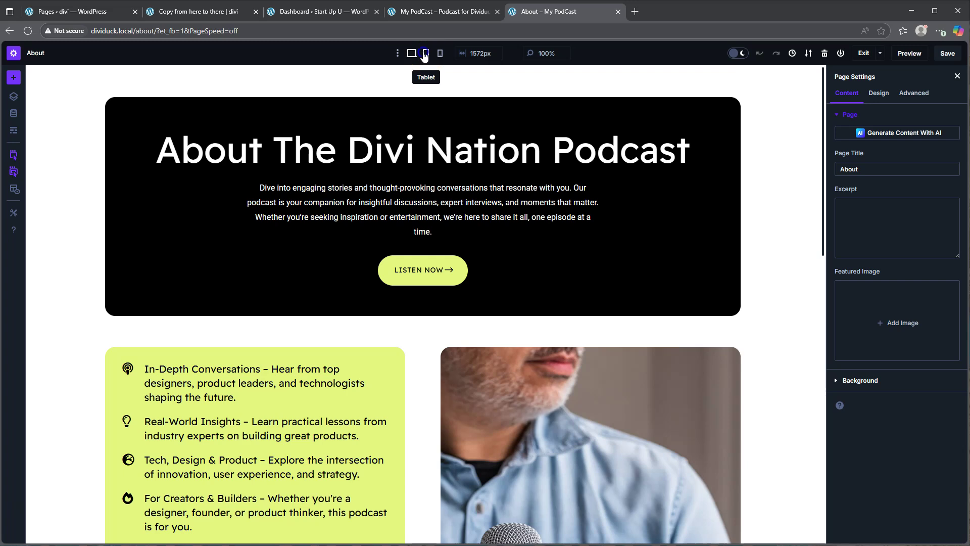
- Check the About page at tablet and ~370 px phone widths, then save and preview it live
left_click(426, 53)
left_click(441, 53)
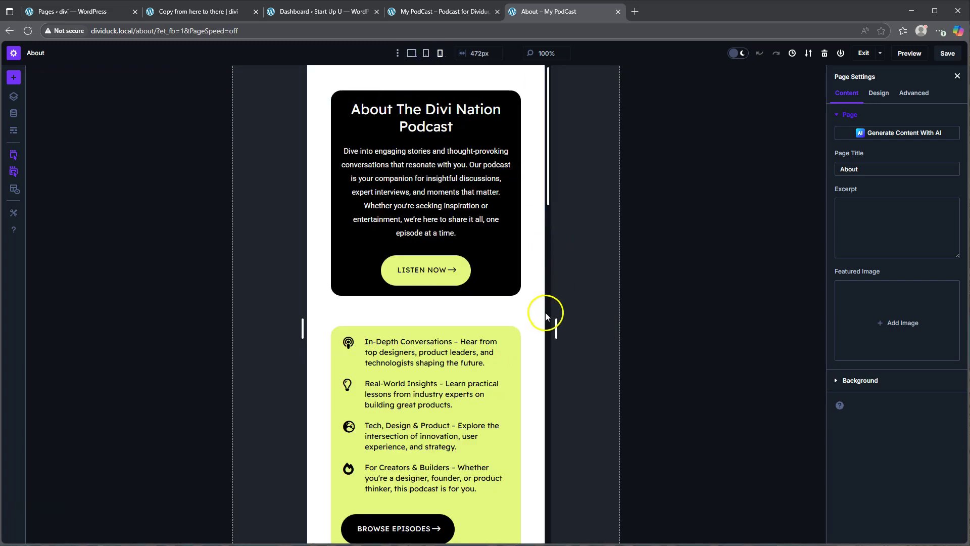
left_click_drag(554, 323, 524, 334)
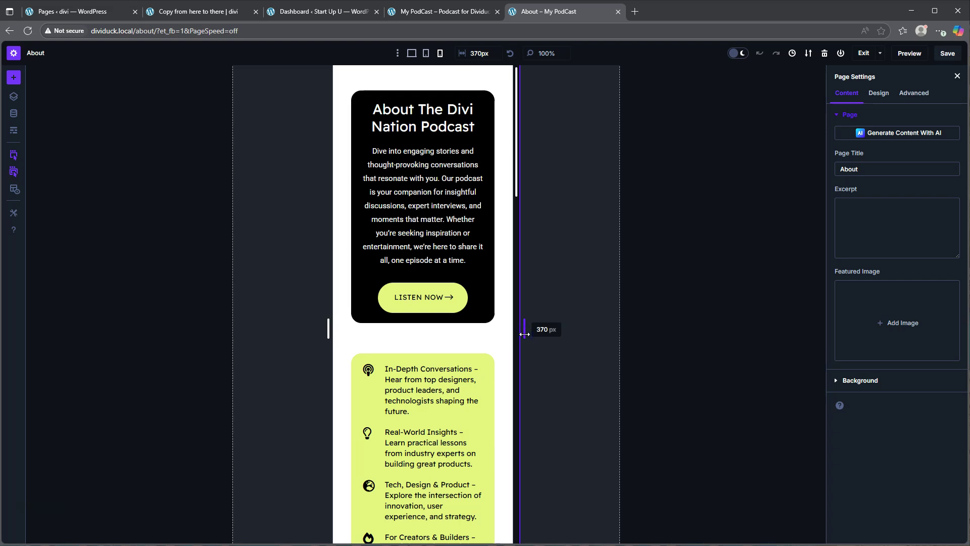
left_click(412, 53)
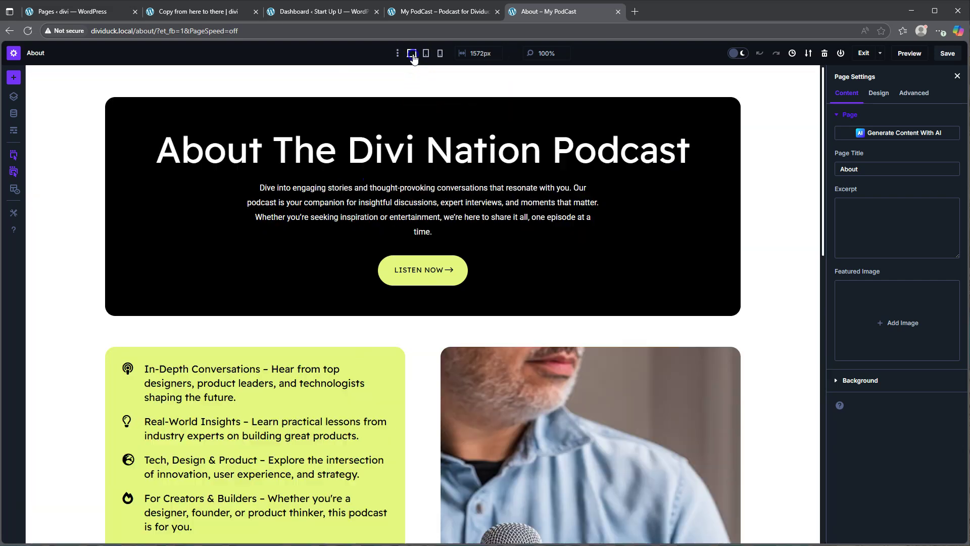
left_click(948, 53)
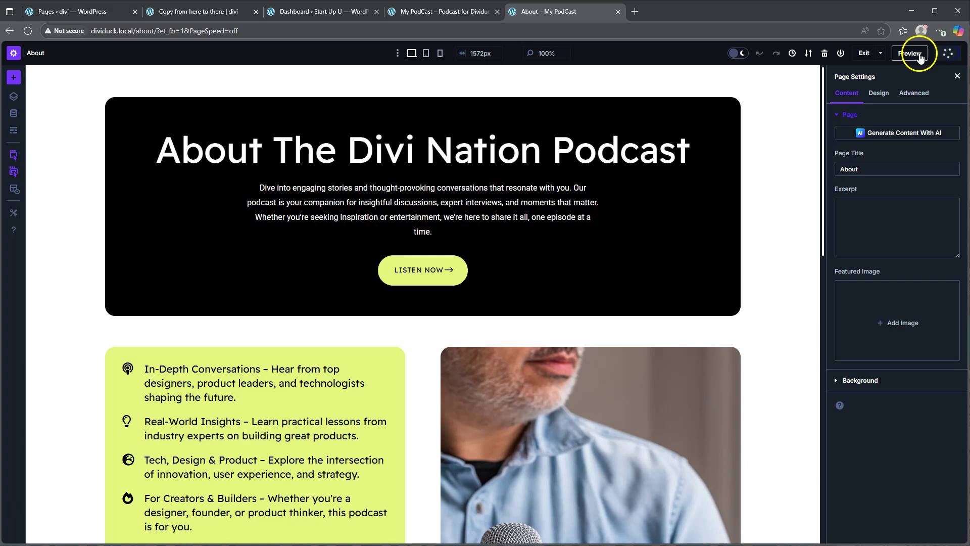
left_click(863, 53)
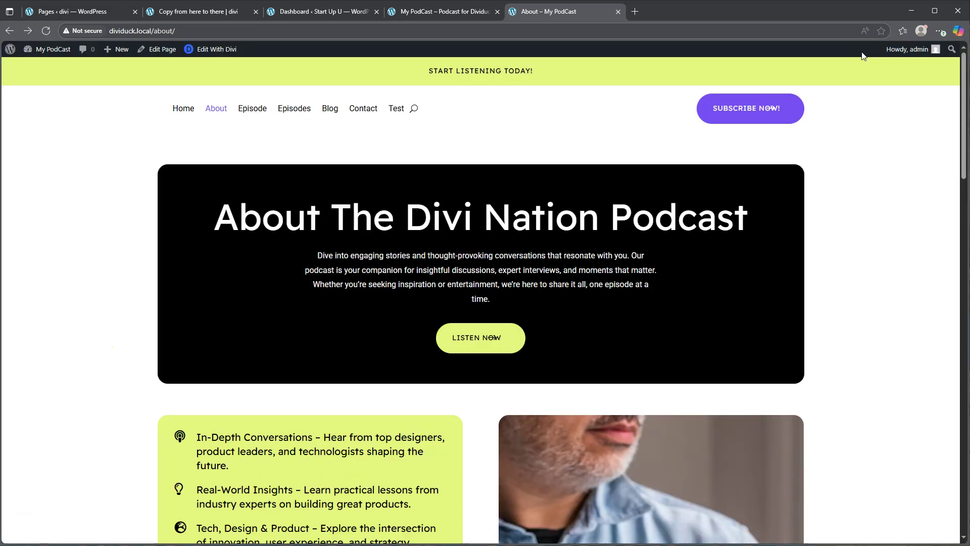